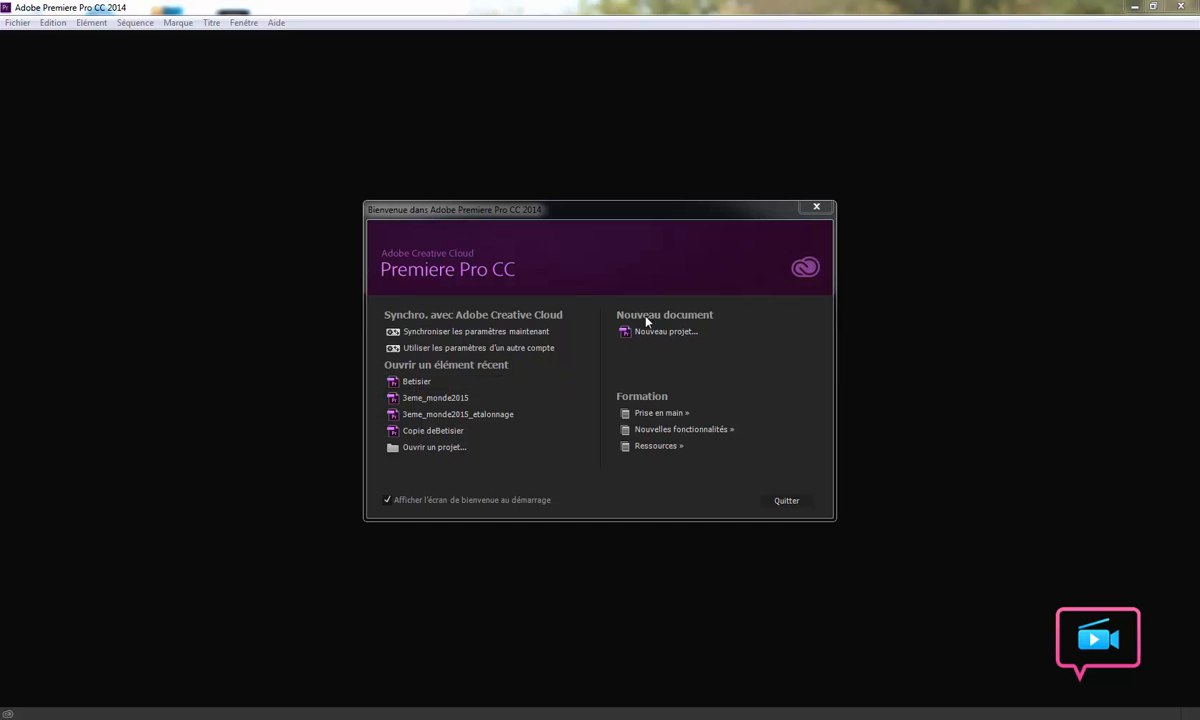
Open the recent project Betisier and start creating a new sequence.
left_click(418, 384)
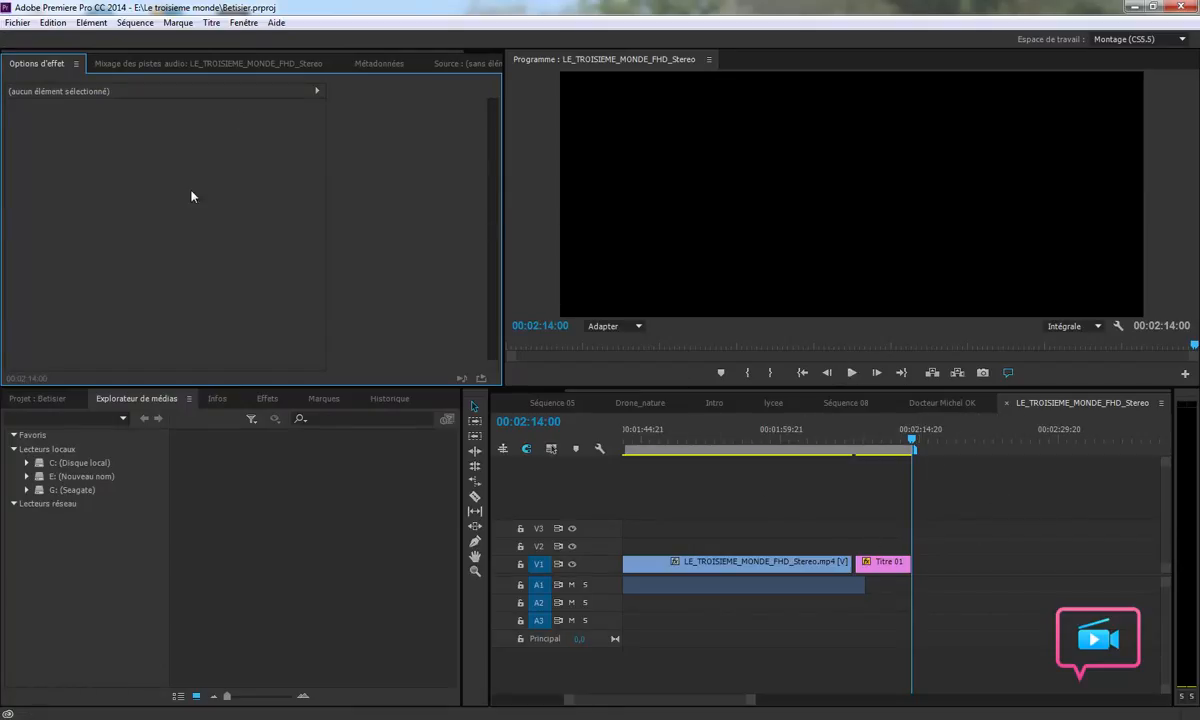
left_click(17, 22)
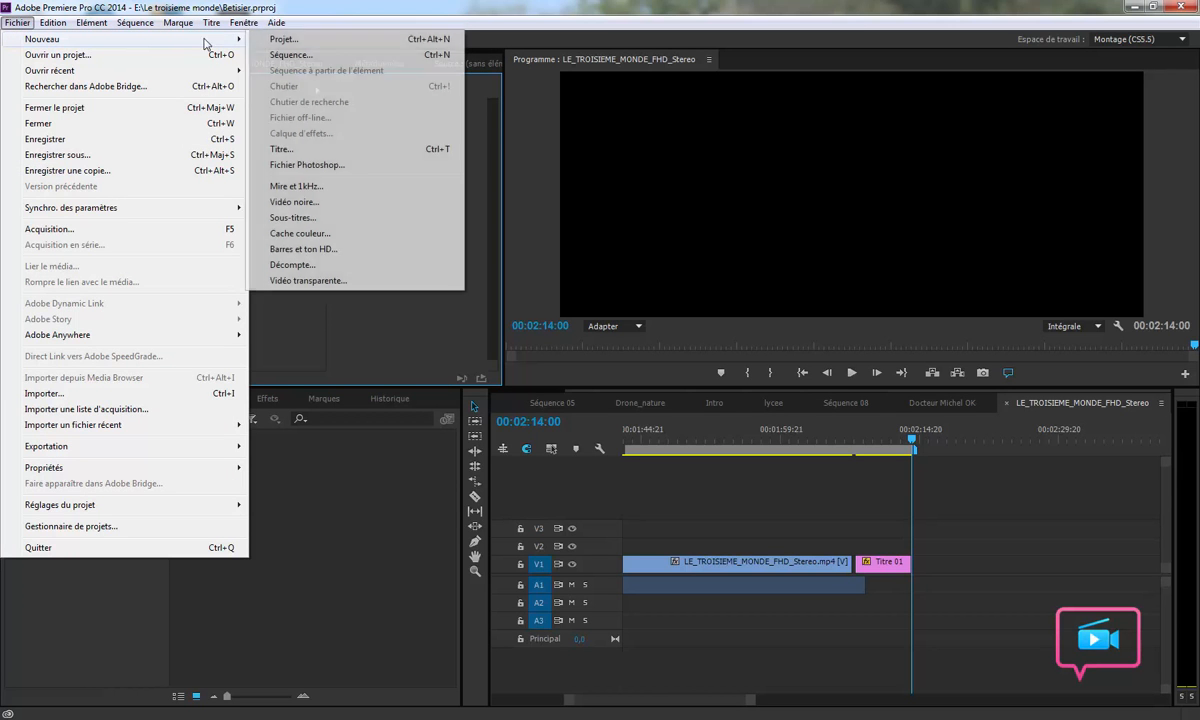
left_click(289, 55)
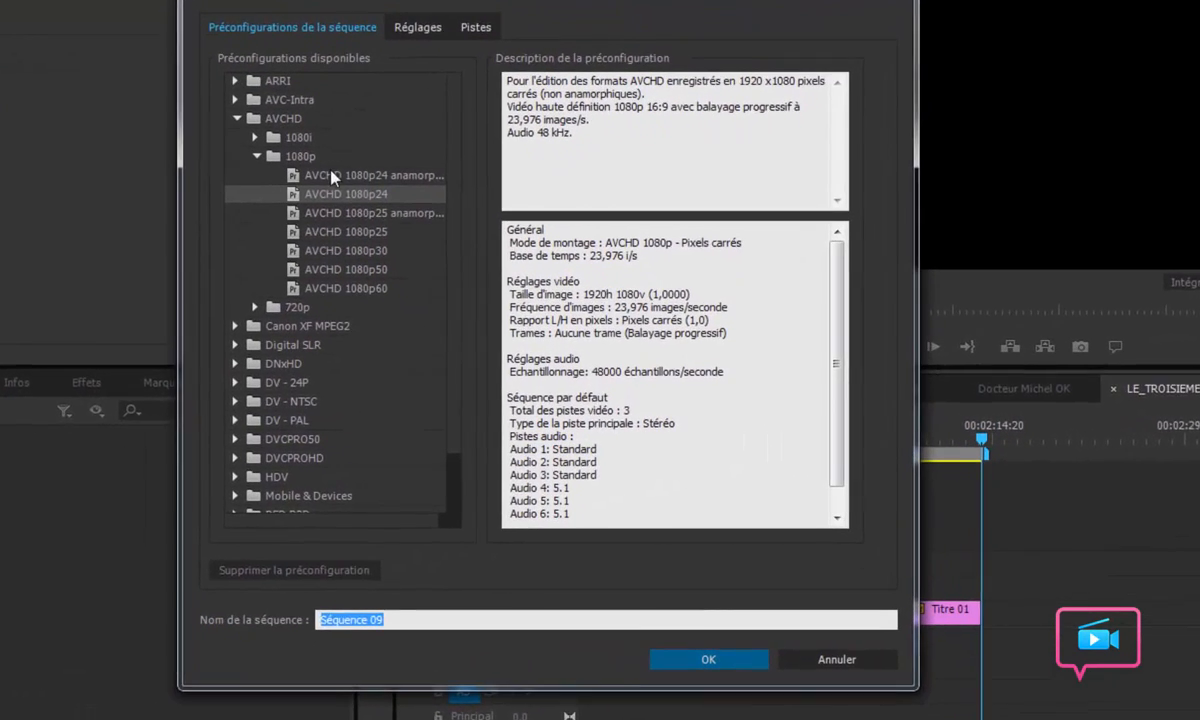
Compare the AVCHD 1080p presets for the new sequence and choose AVCHD 1080p24.
left_click(300, 219)
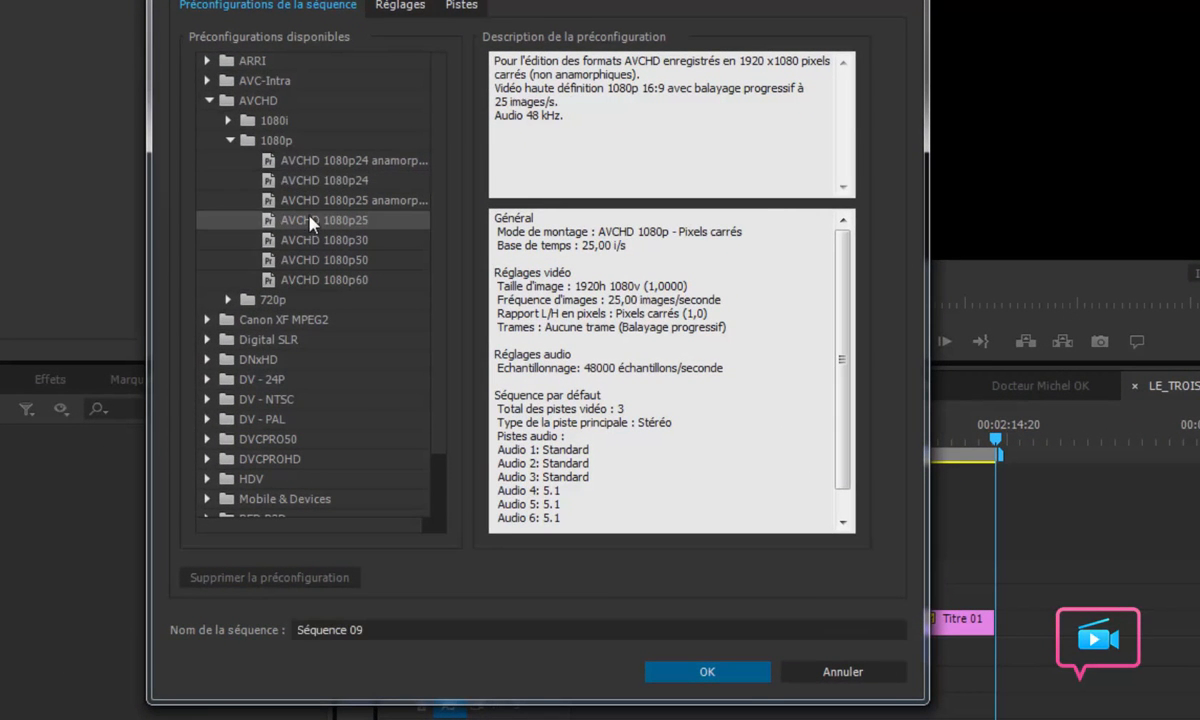
left_click(290, 240)
left_click(293, 279)
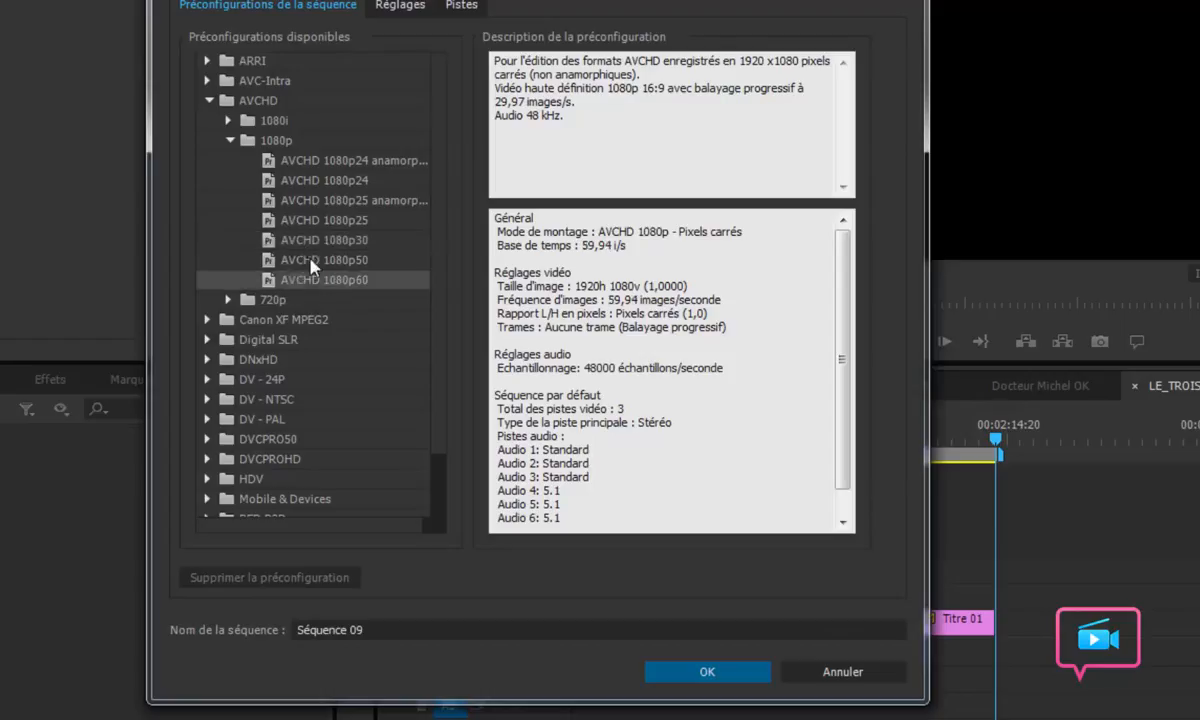
left_click(295, 260)
left_click(298, 200)
left_click(300, 180)
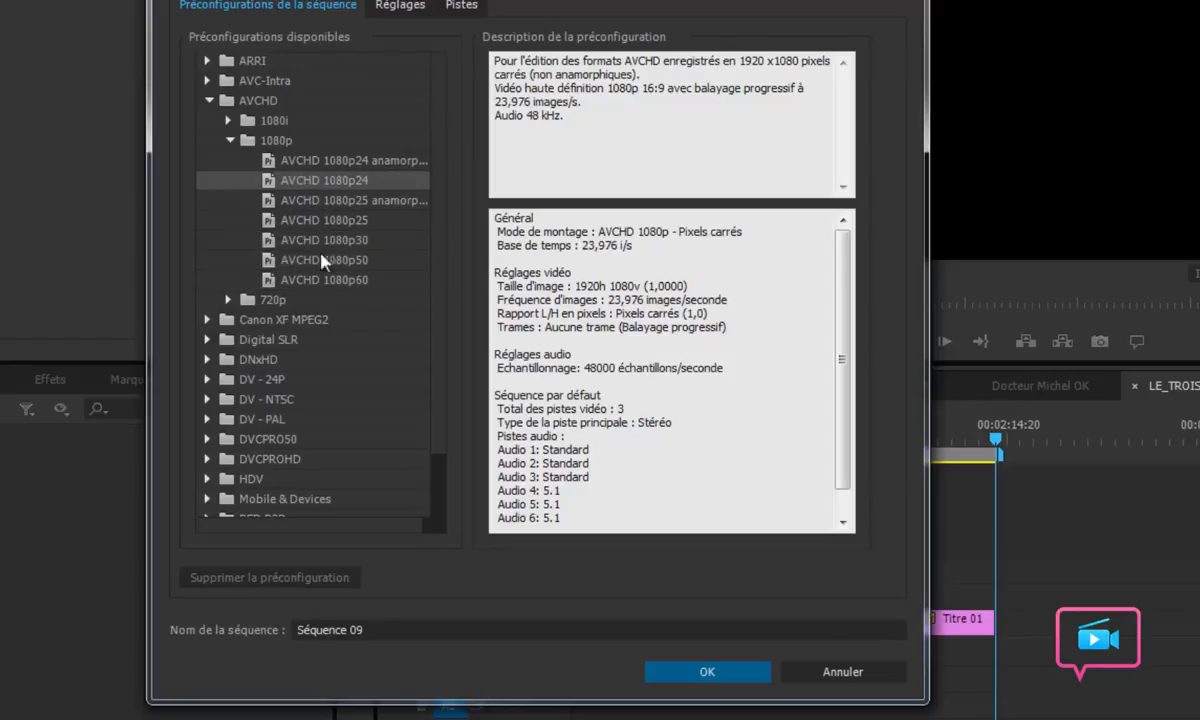
Review the new sequence's settings and set its master audio track to 5.1.
left_click(398, 6)
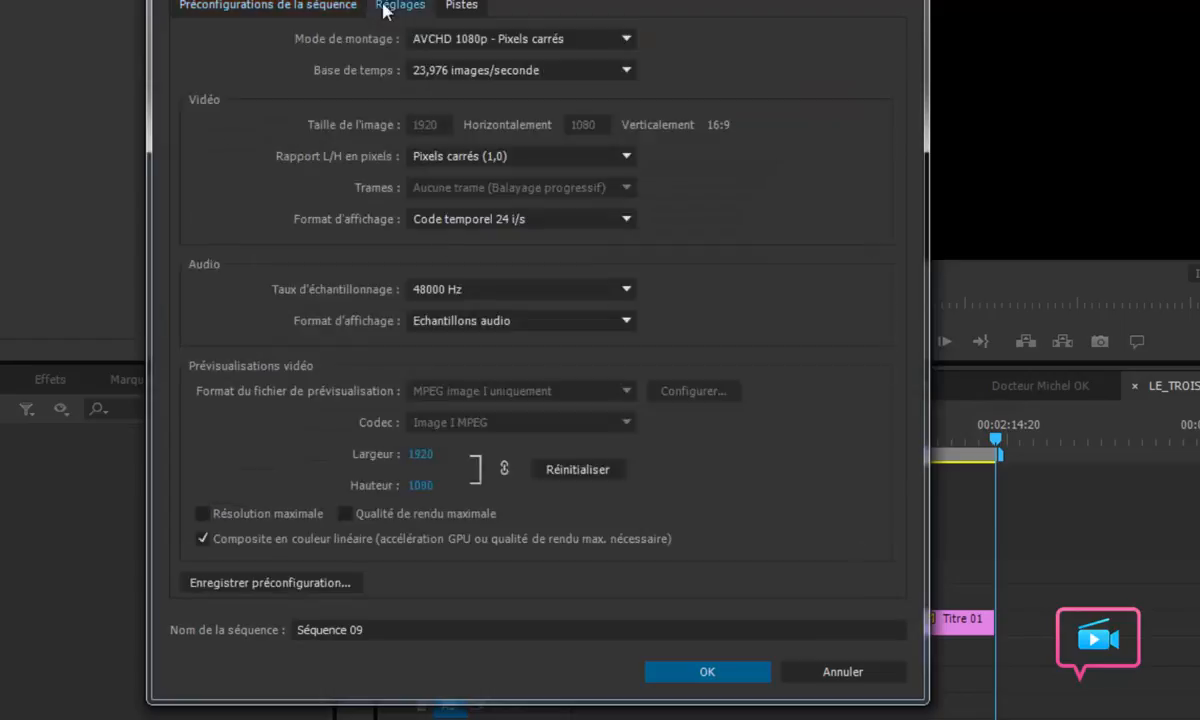
left_click(461, 6)
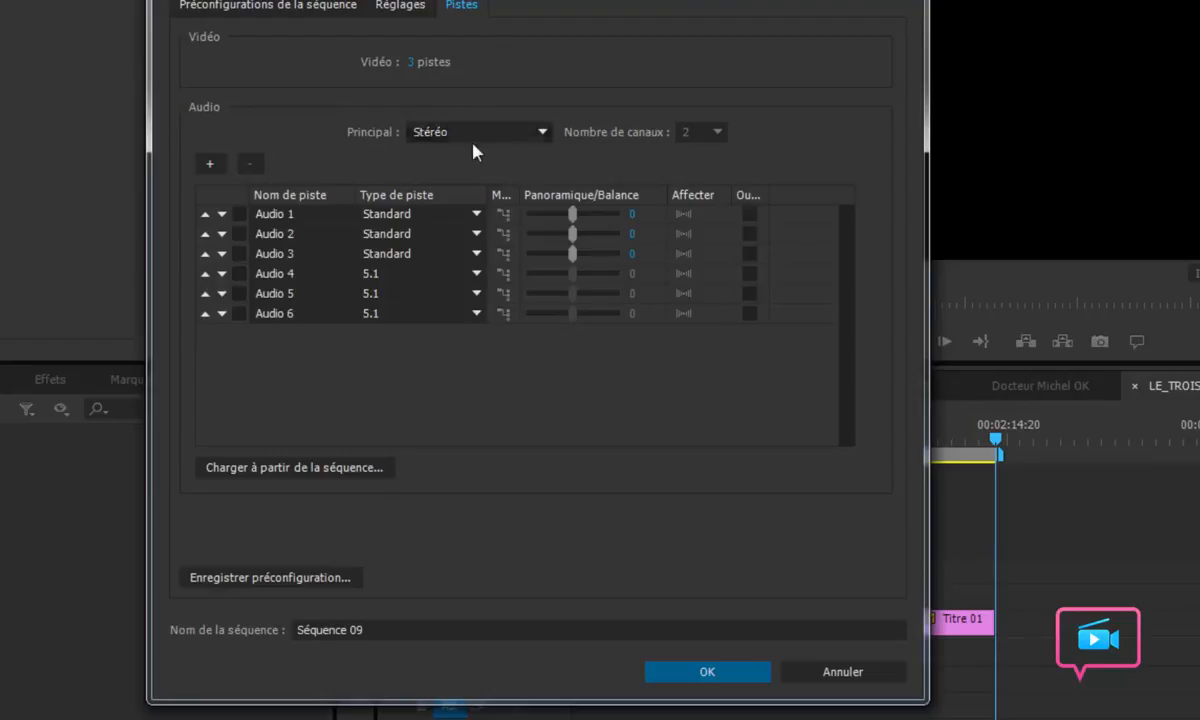
left_click(440, 130)
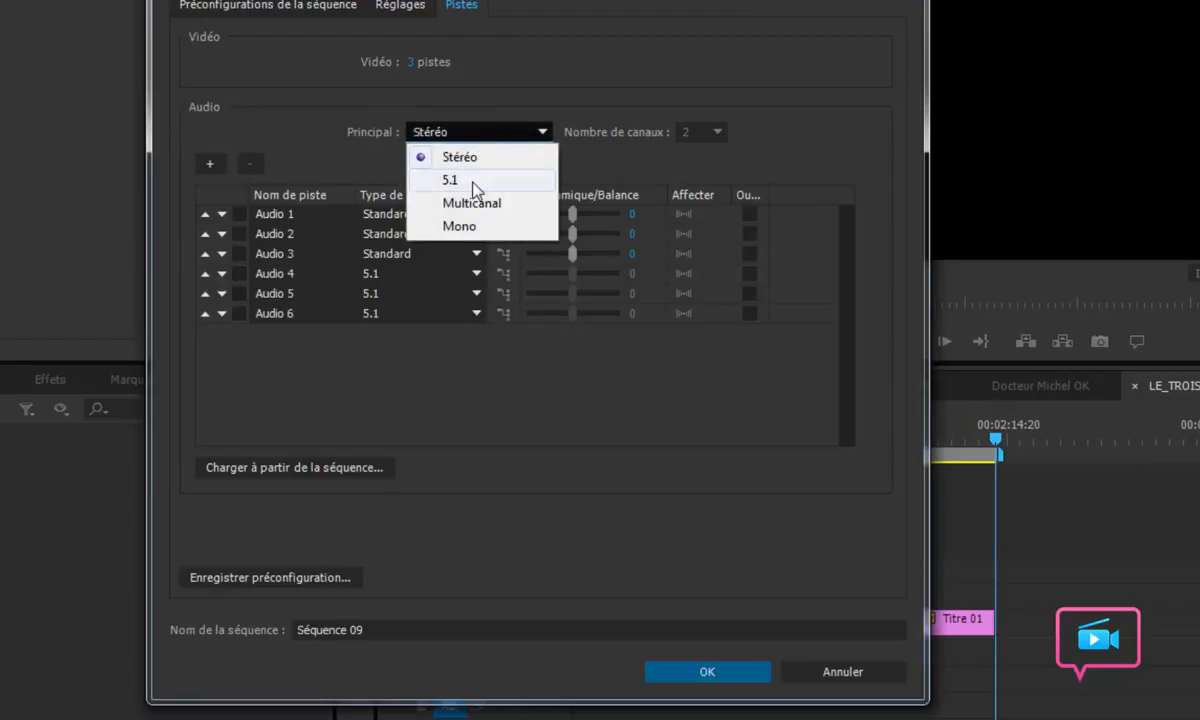
left_click(475, 180)
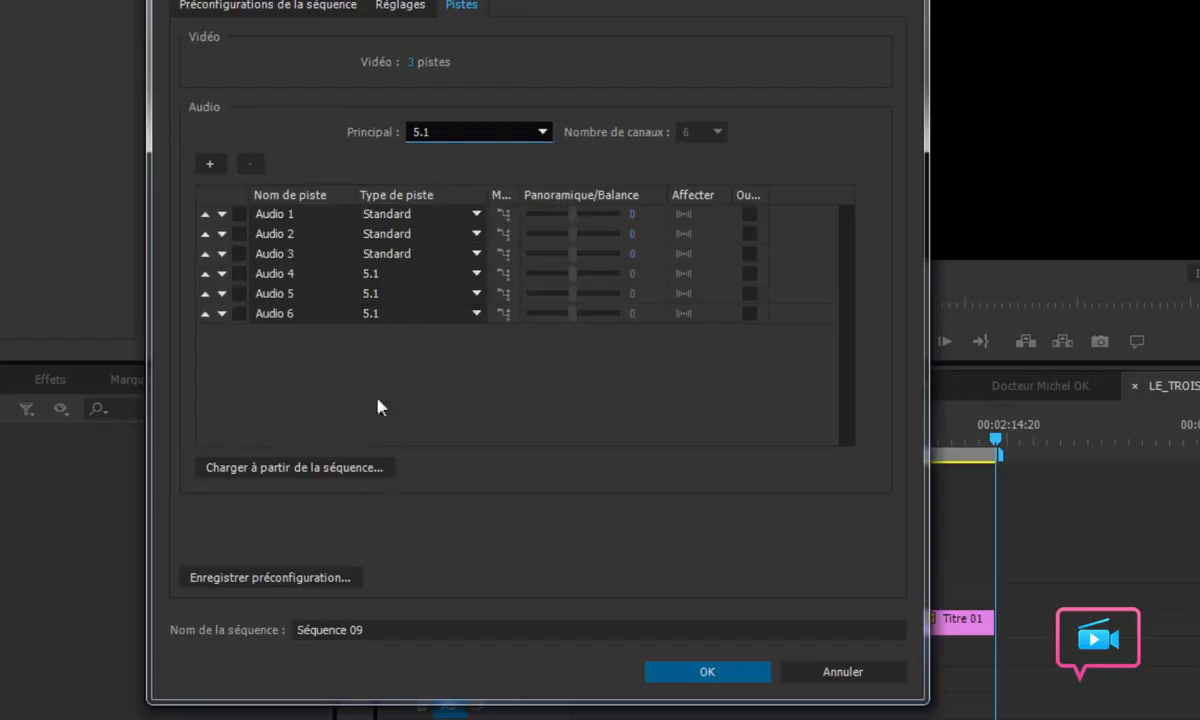
Change tracks Audio 4, Audio 5 and Audio 6 to the Standard type and create the sequence.
left_click(390, 273)
left_click(421, 300)
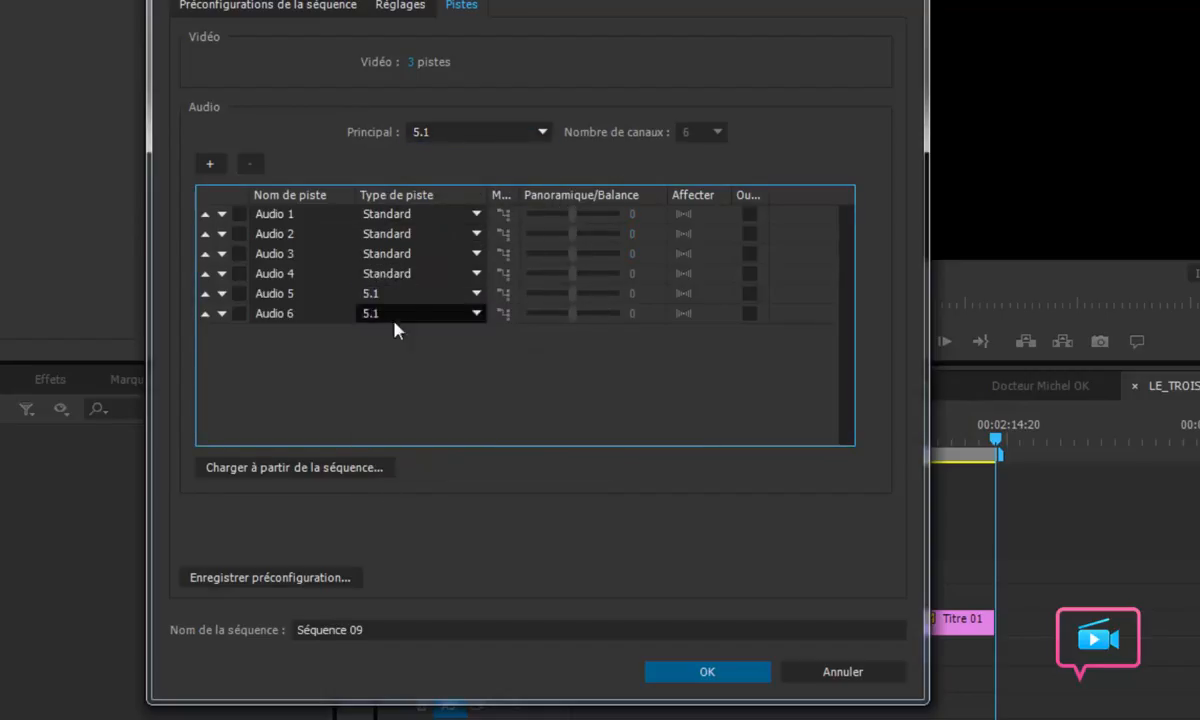
left_click(398, 297)
left_click(415, 317)
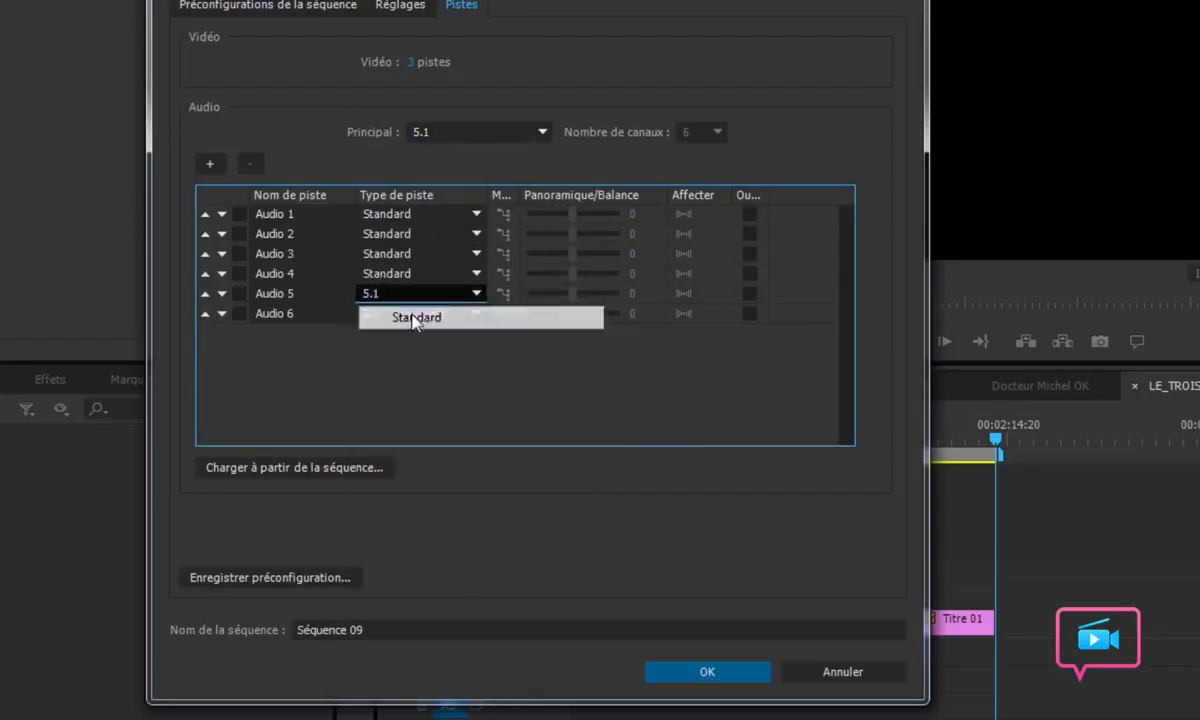
left_click(400, 313)
left_click(420, 337)
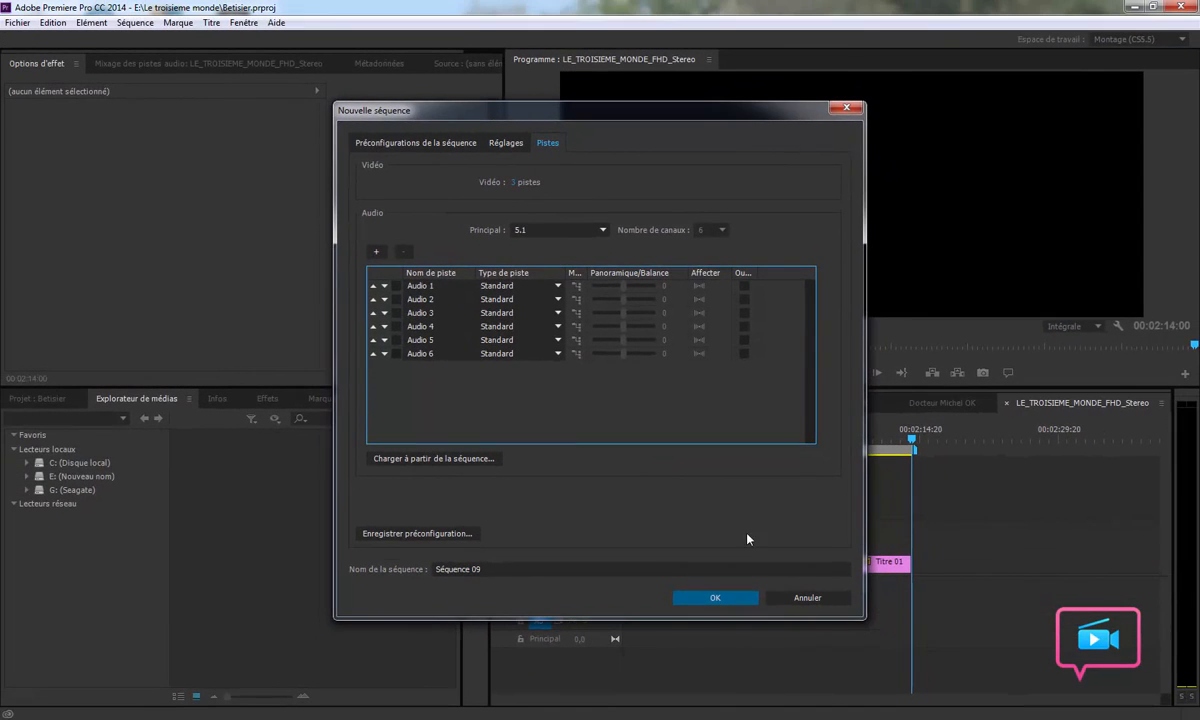
left_click(716, 598)
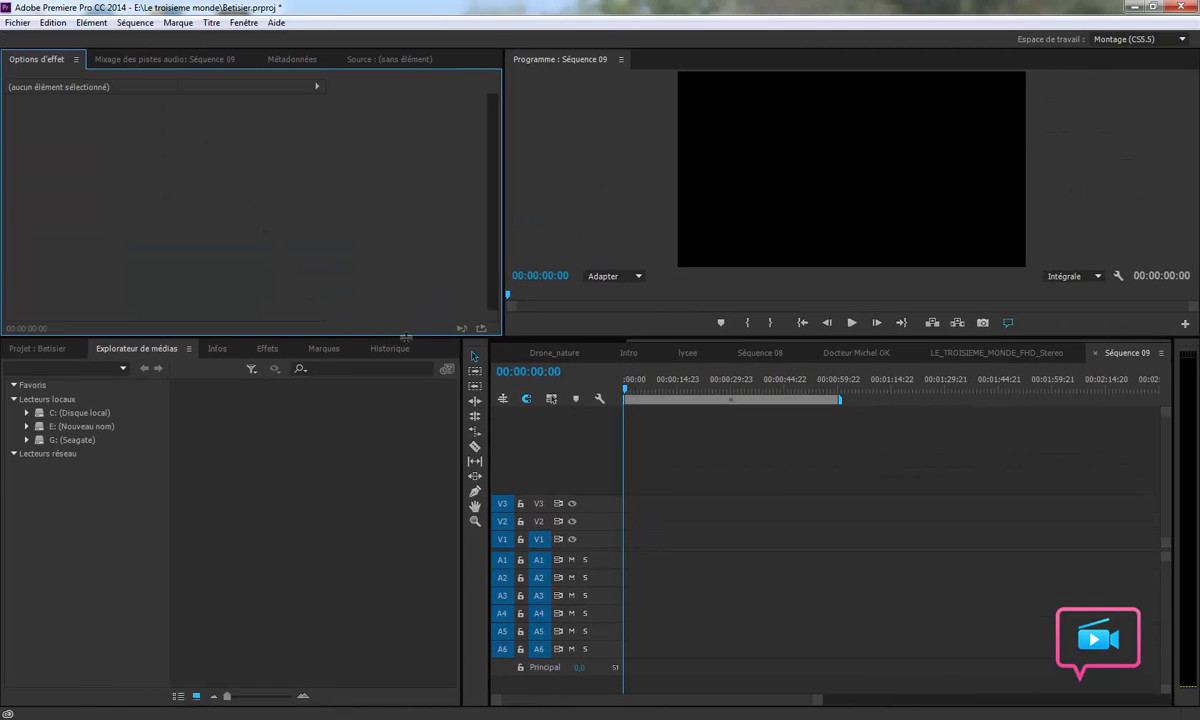
left_click_drag(406, 339, 405, 405)
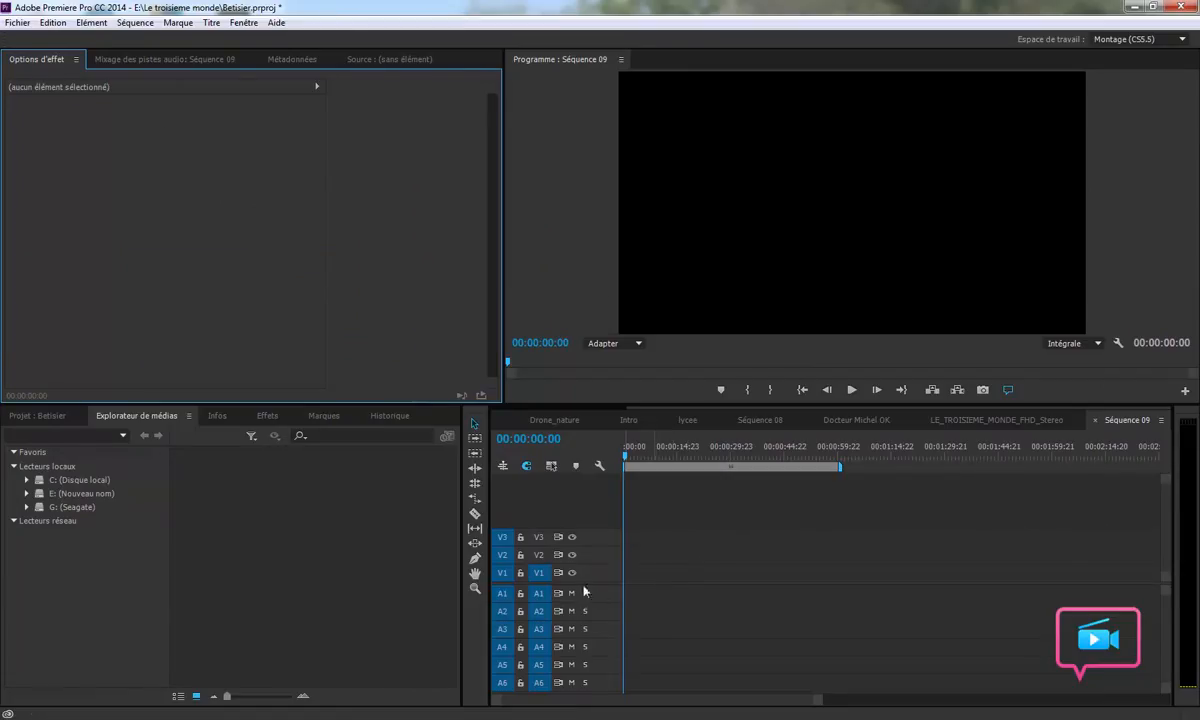
left_click(38, 416)
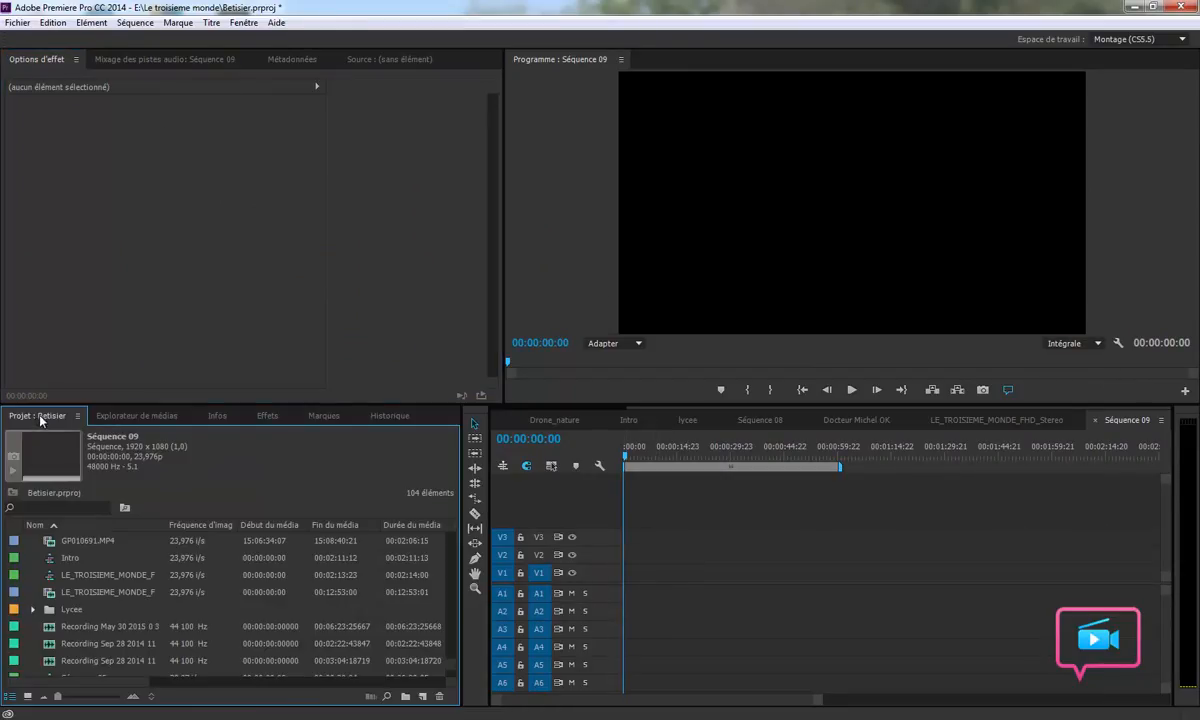
left_click(54, 632)
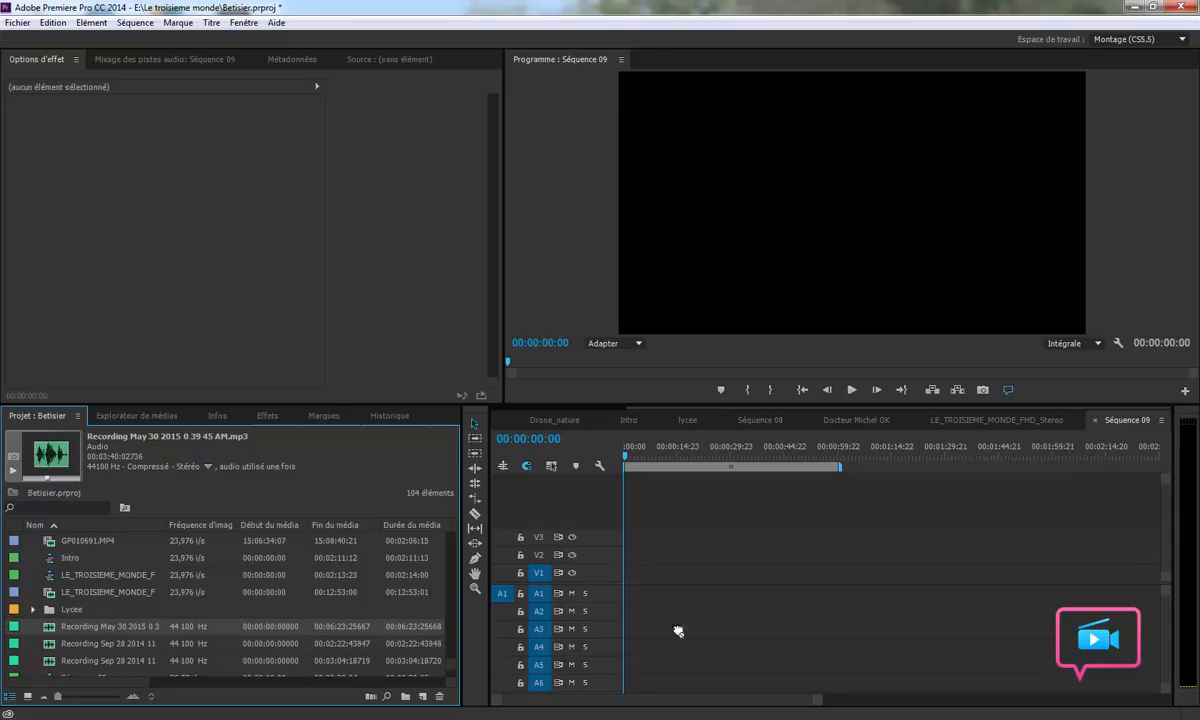
left_click_drag(678, 632, 665, 592)
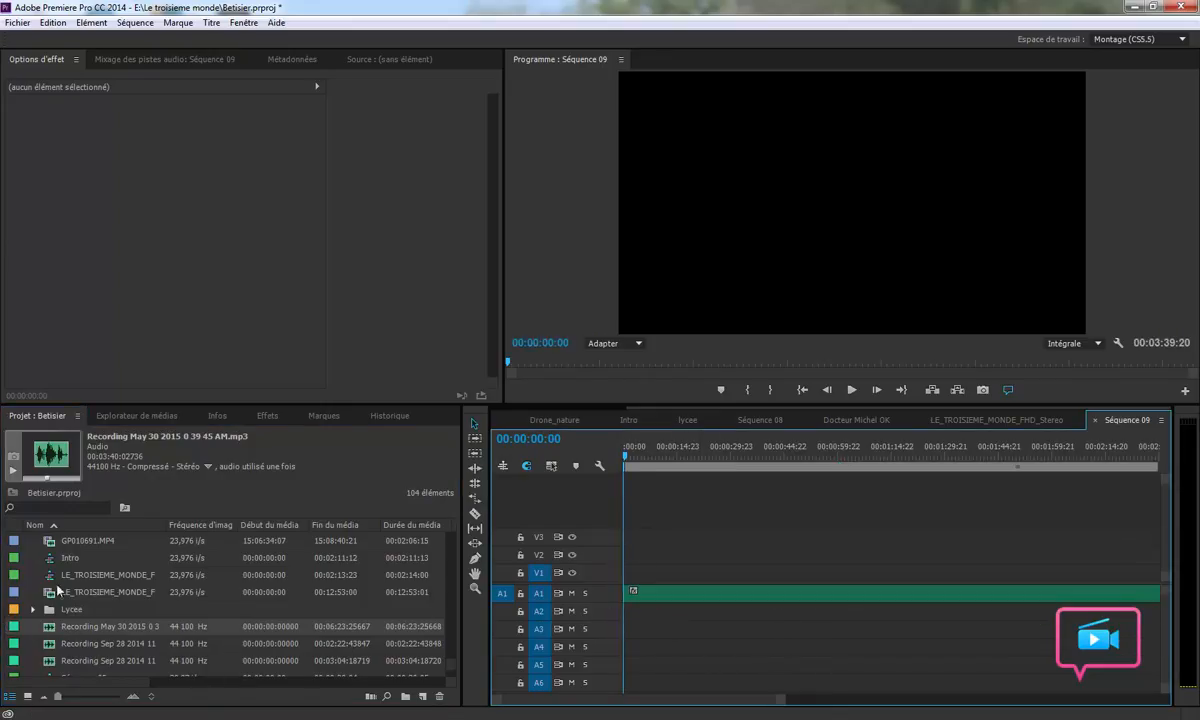
left_click(132, 414)
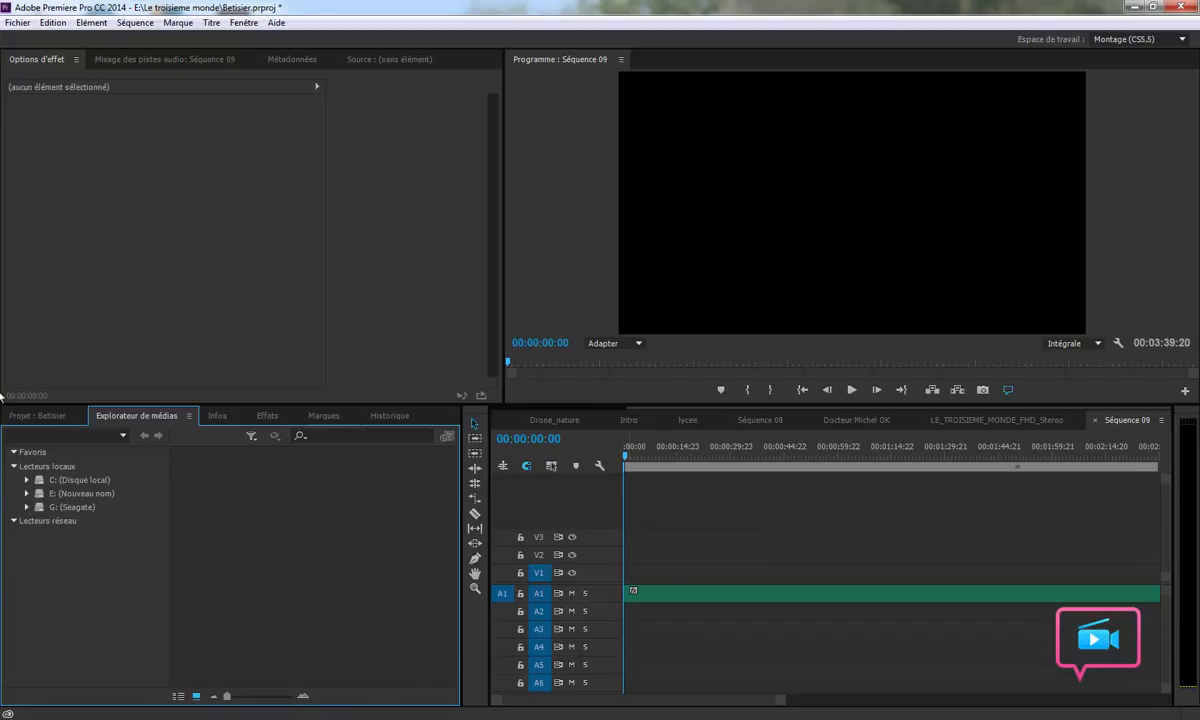
left_click(38, 414)
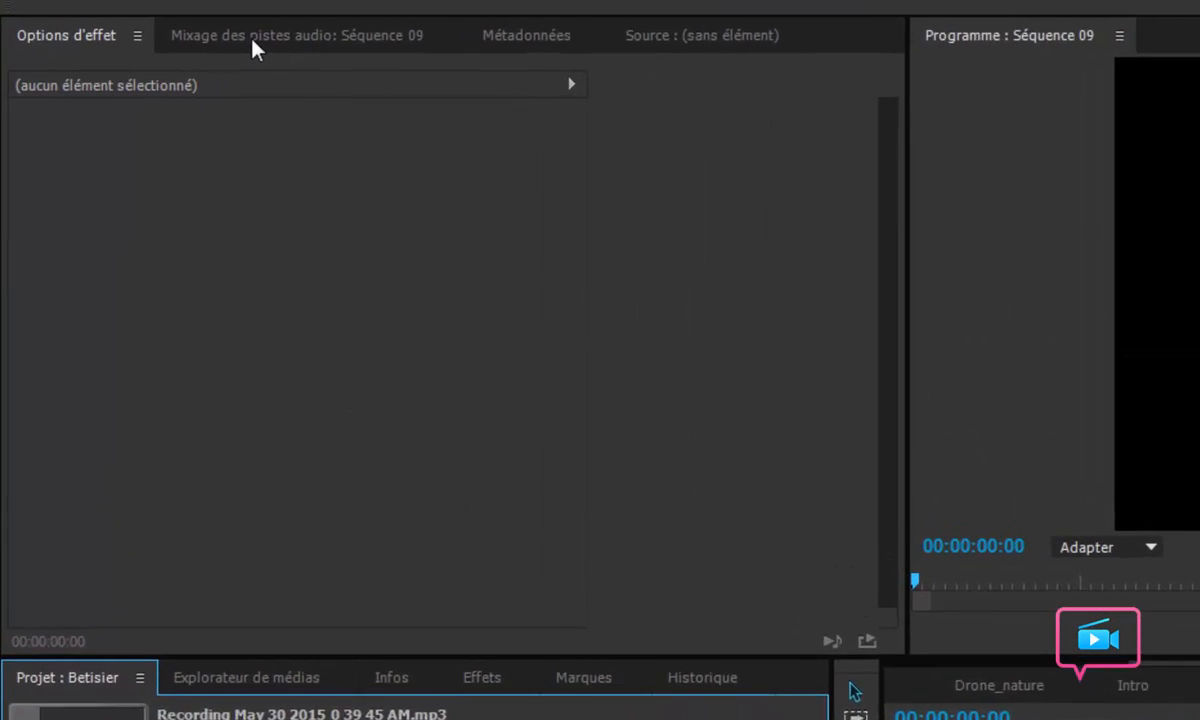
Show the audio track mixer for Séquence 09 and play the sequence to check its audio levels.
left_click(182, 56)
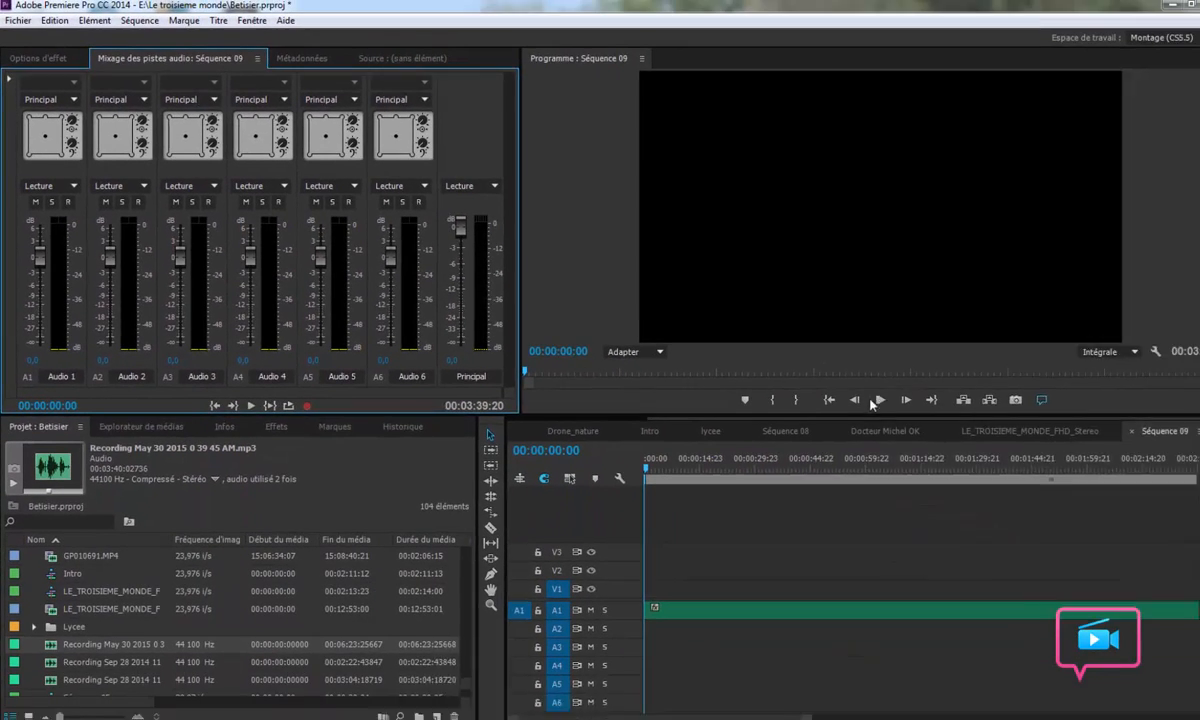
left_click(851, 390)
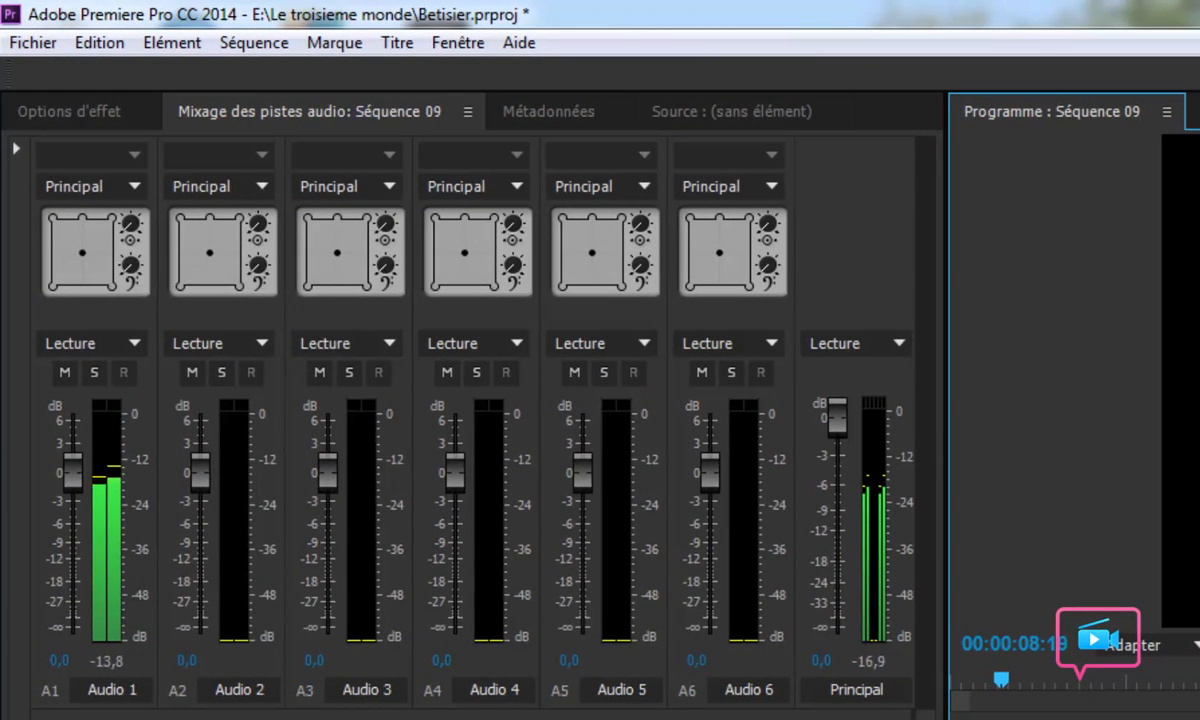
key("space")
left_click(115, 186)
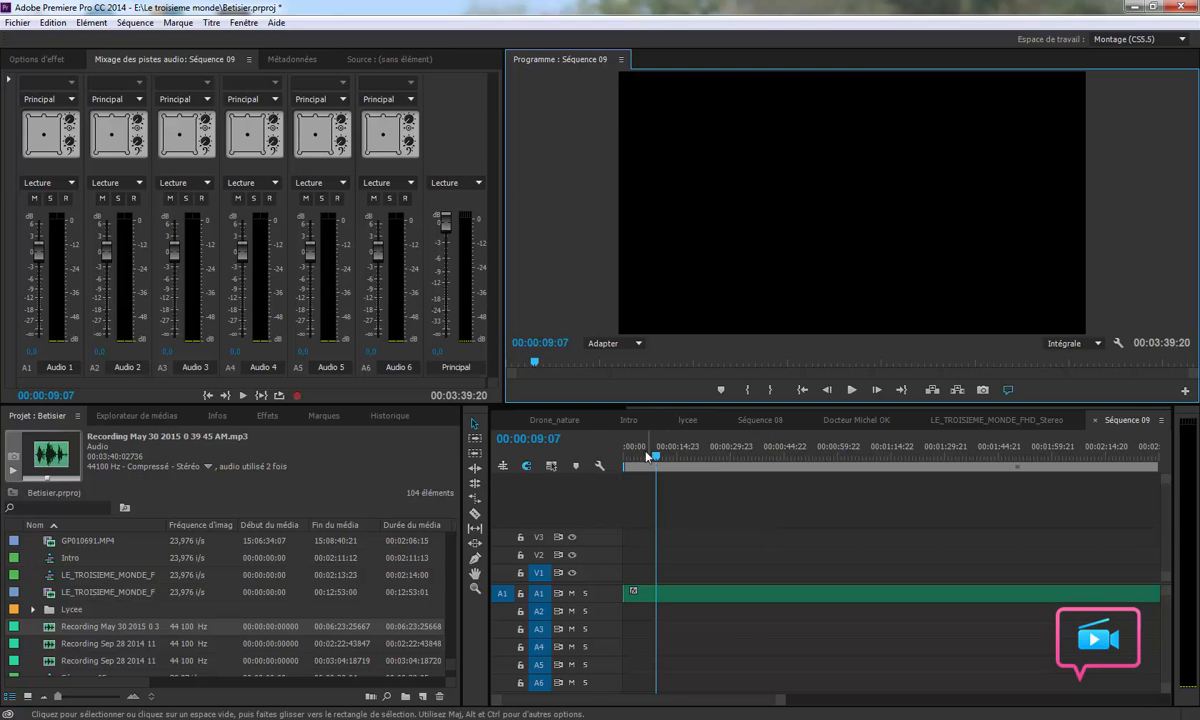
Replay the sequence from 00:00:05:05, stop it, and look through the automation modes available for Audio 1.
left_click_drag(647, 456, 641, 457)
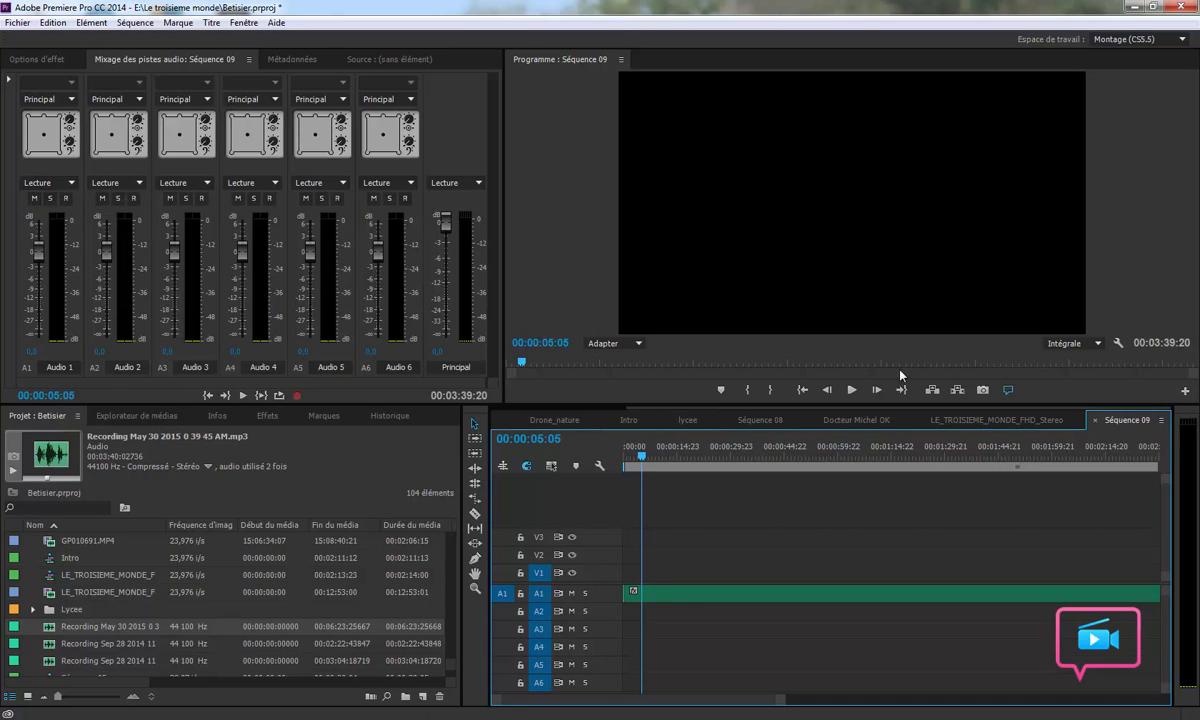
left_click(851, 390)
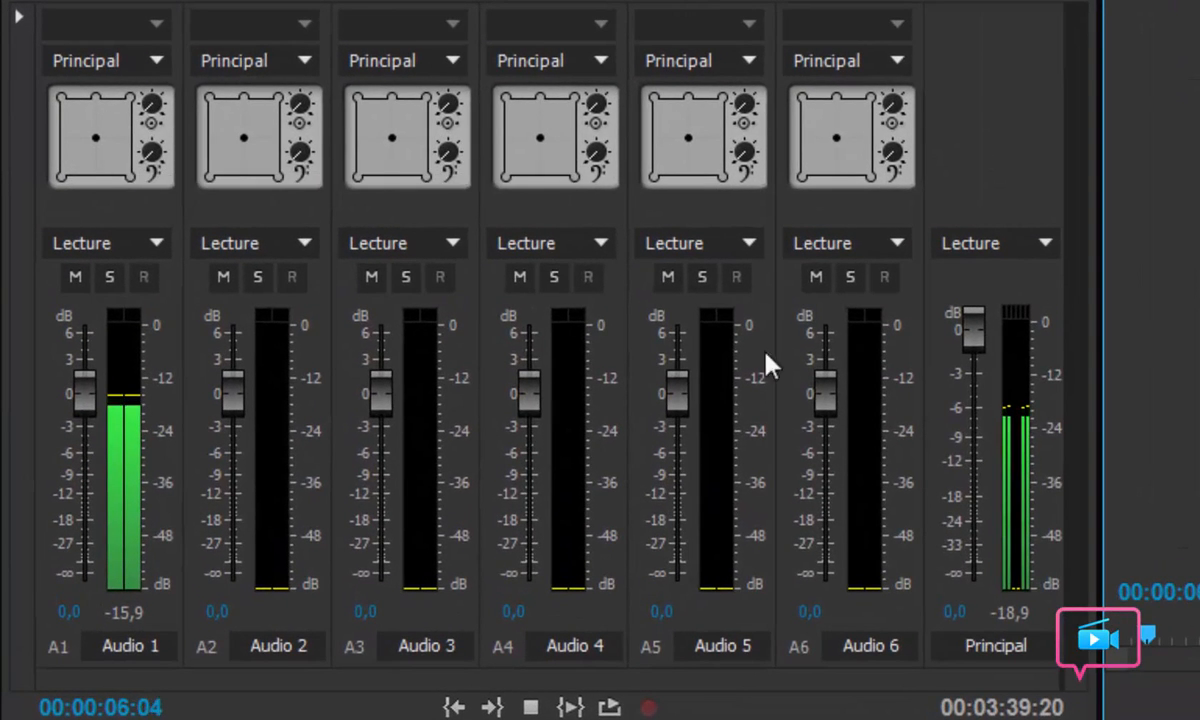
key("space")
left_click(150, 243)
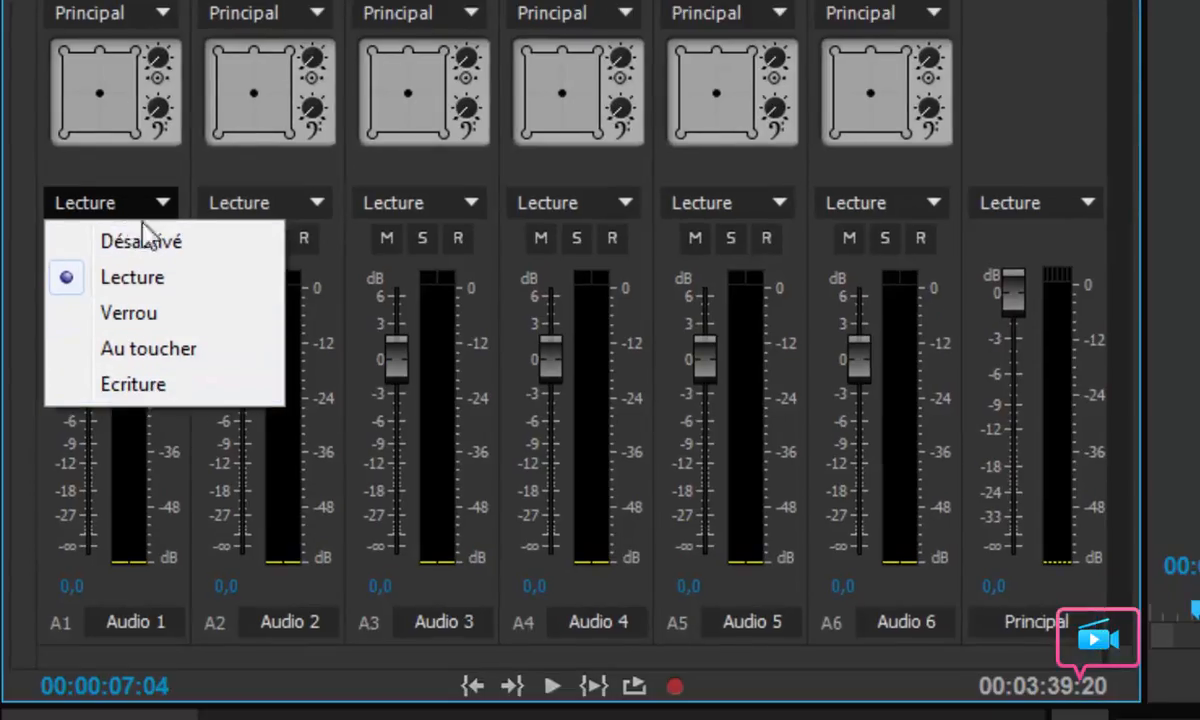
left_click(160, 203)
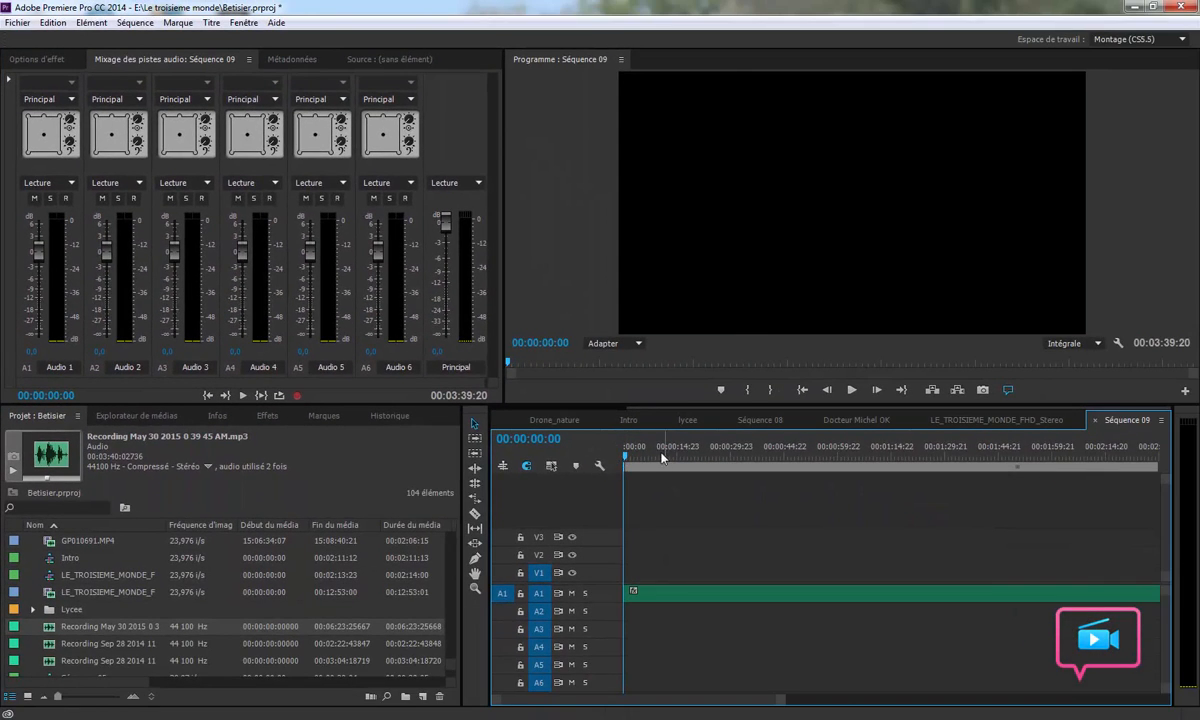
Return the playhead to the start of the sequence and set Audio 1's automation mode to Au toucher.
left_click(641, 455)
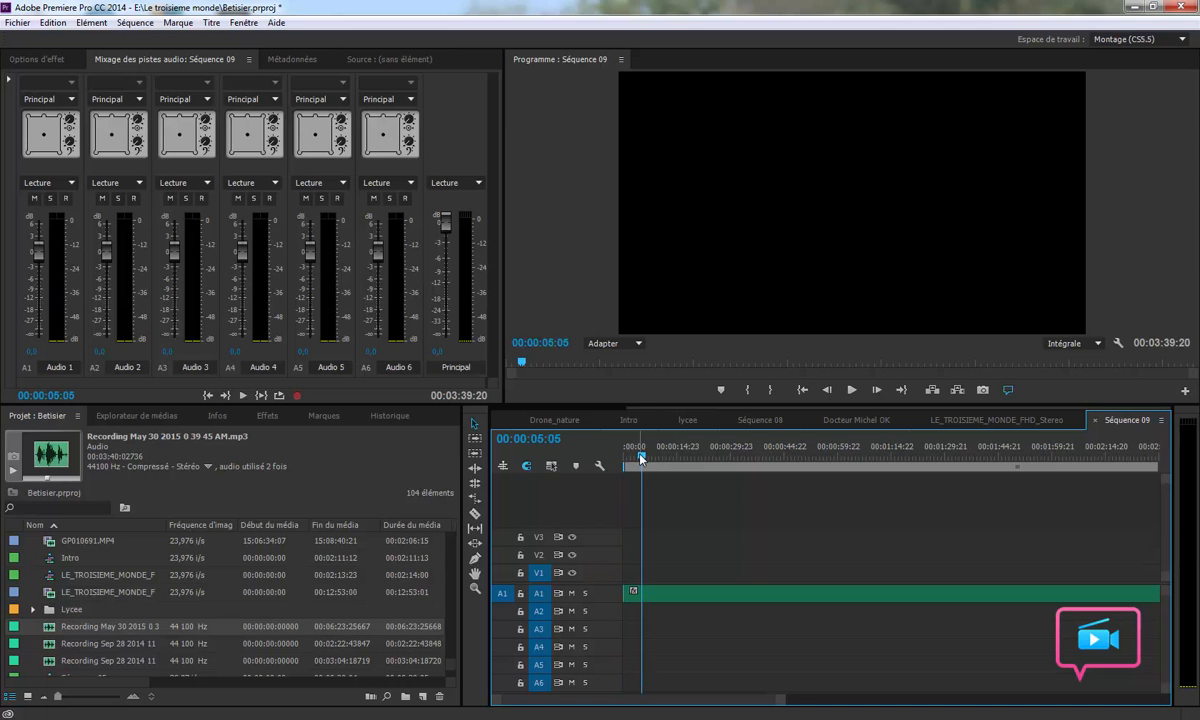
left_click_drag(641, 456, 578, 428)
left_click(69, 183)
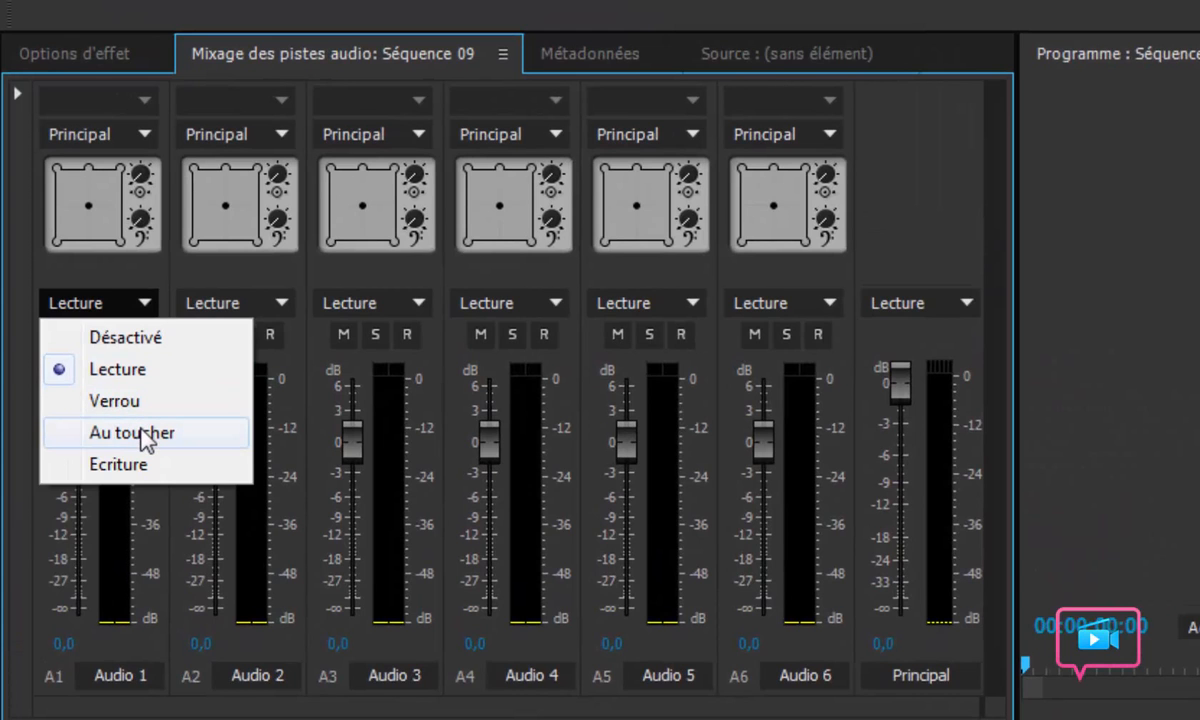
left_click(145, 434)
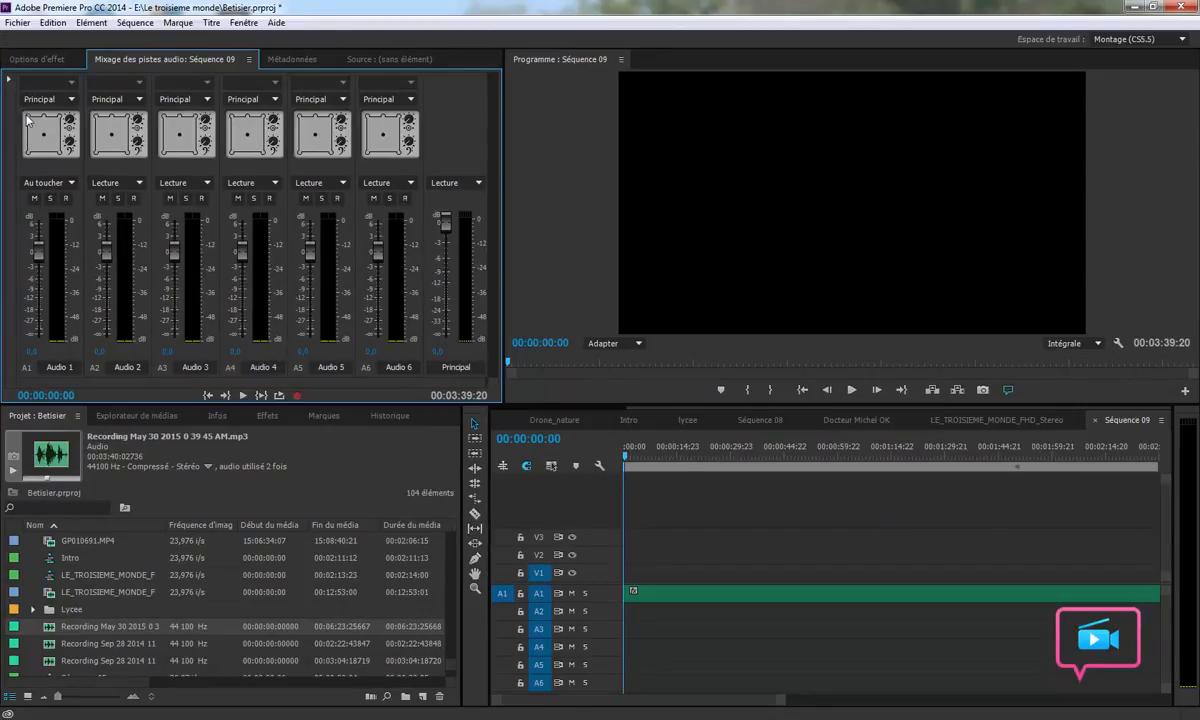
Play the sequence and record Audio 1's 5.1 panning by holding the pan point at front centre twice, releasing it between, and stop playback.
mouse_move(44, 142)
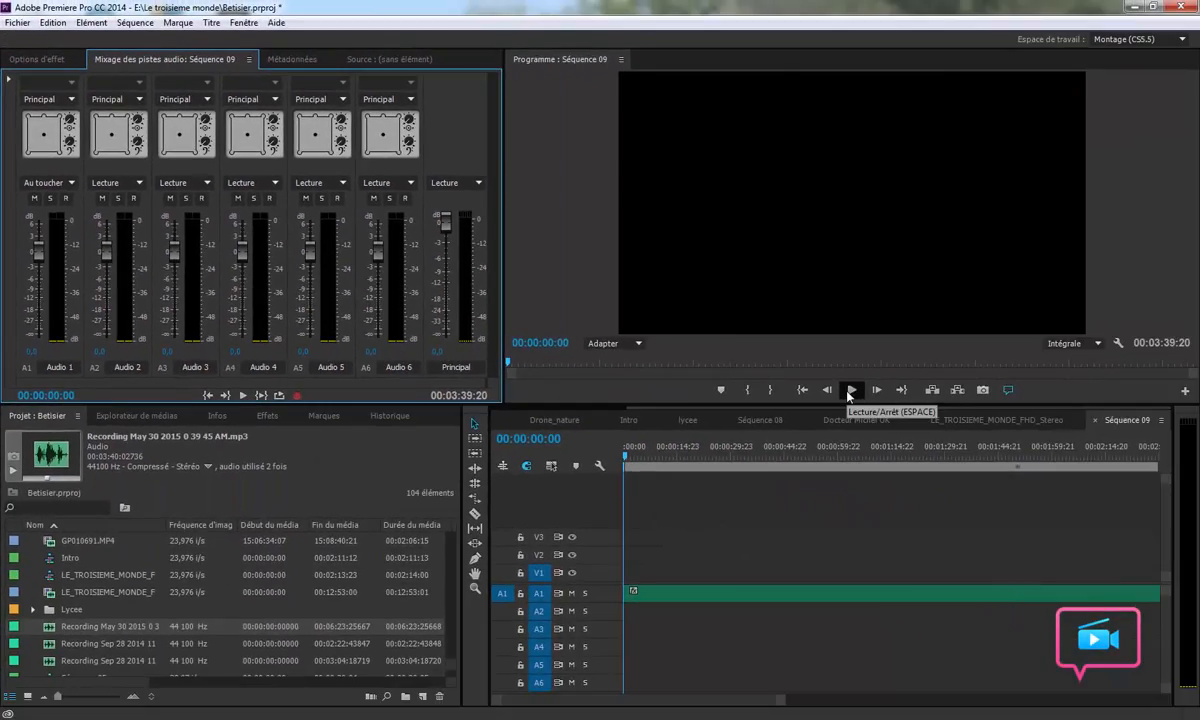
left_click(852, 391)
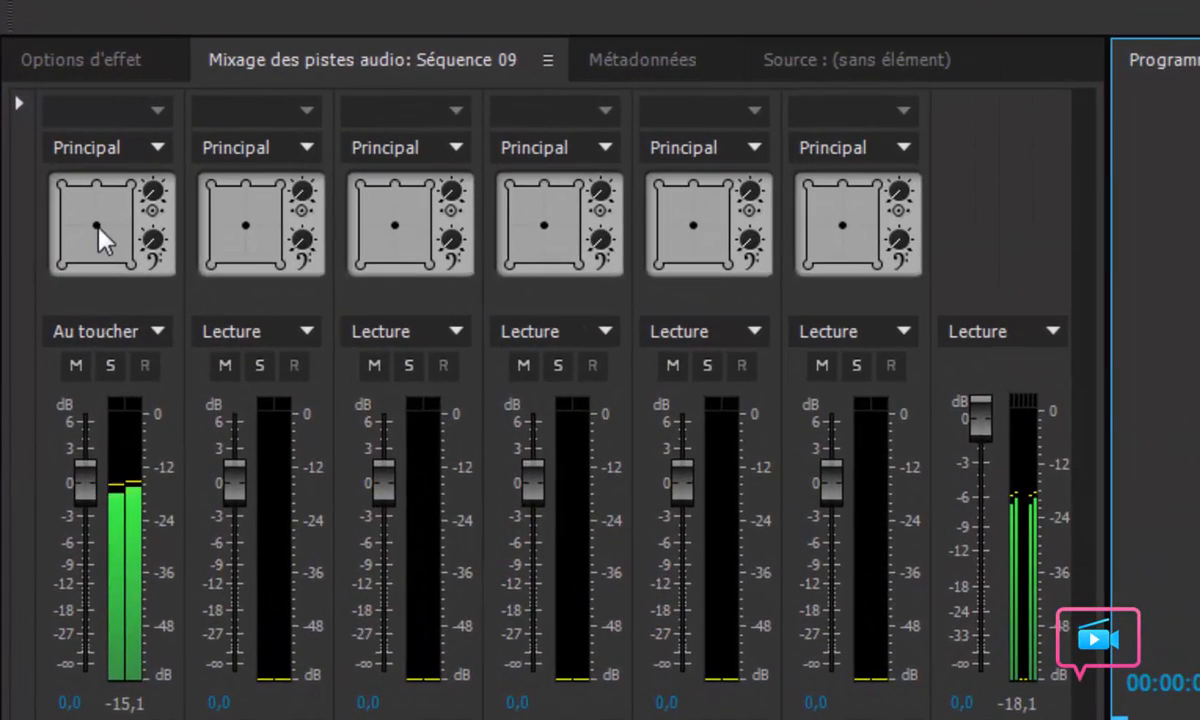
mouse_move(92, 222)
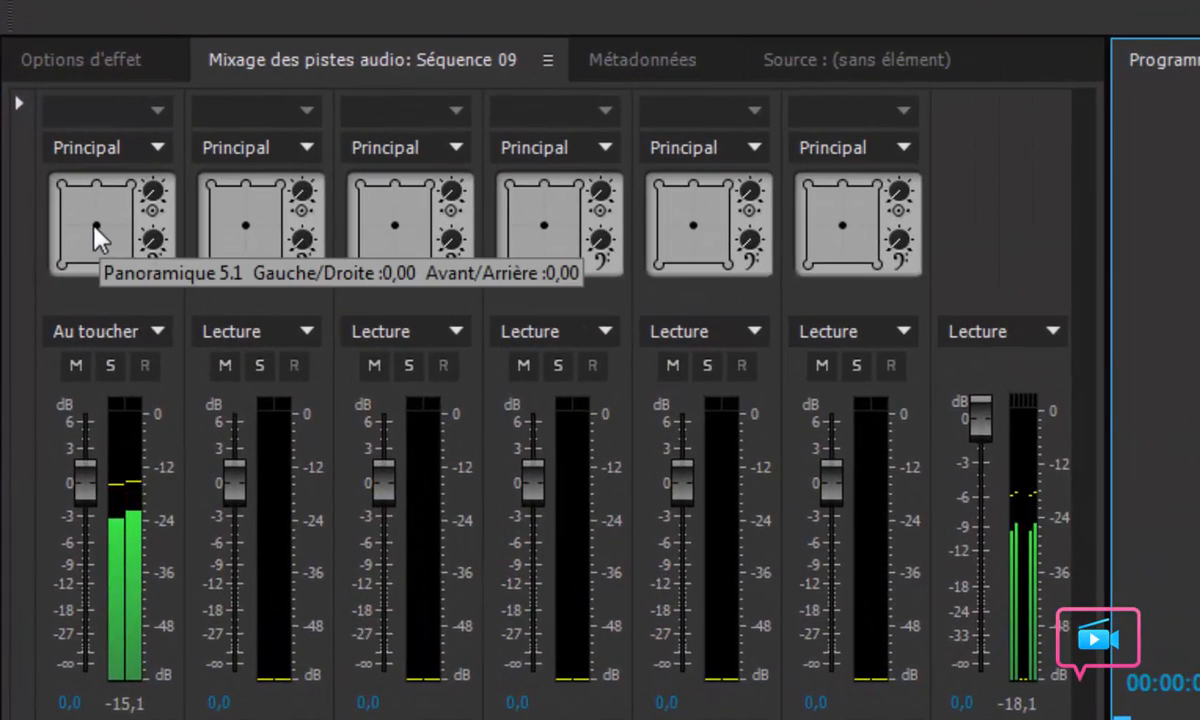
left_click_drag(94, 226, 97, 185)
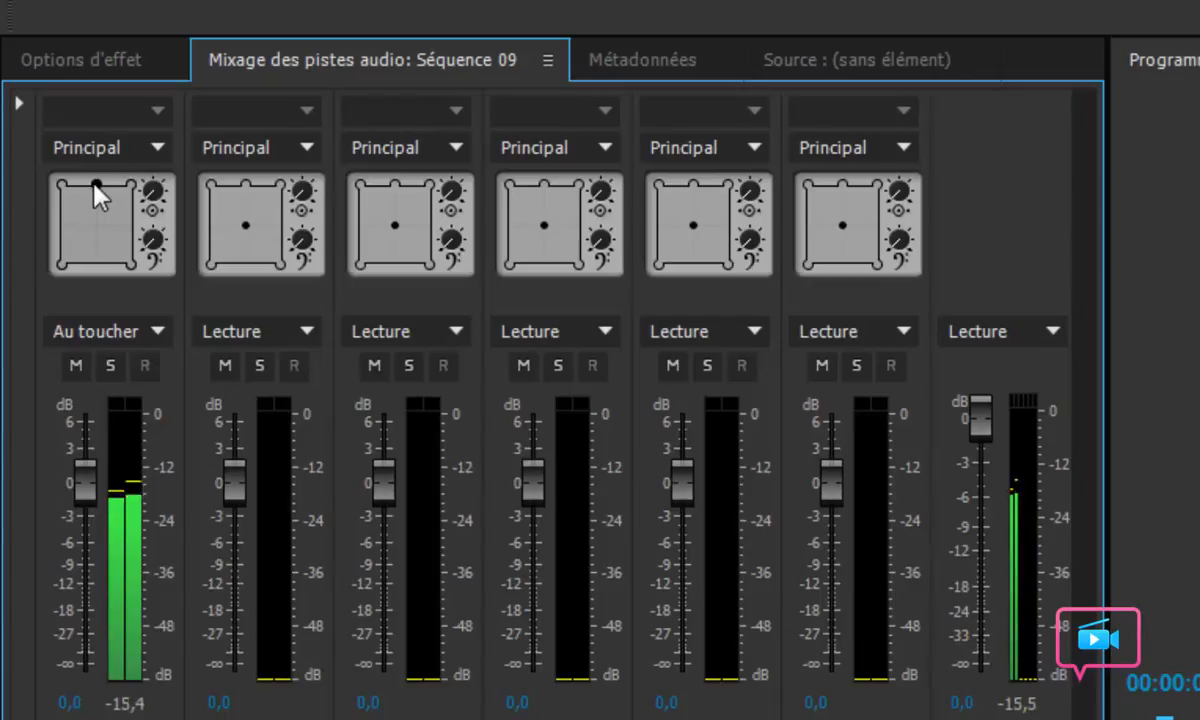
left_click_drag(94, 184, 97, 193)
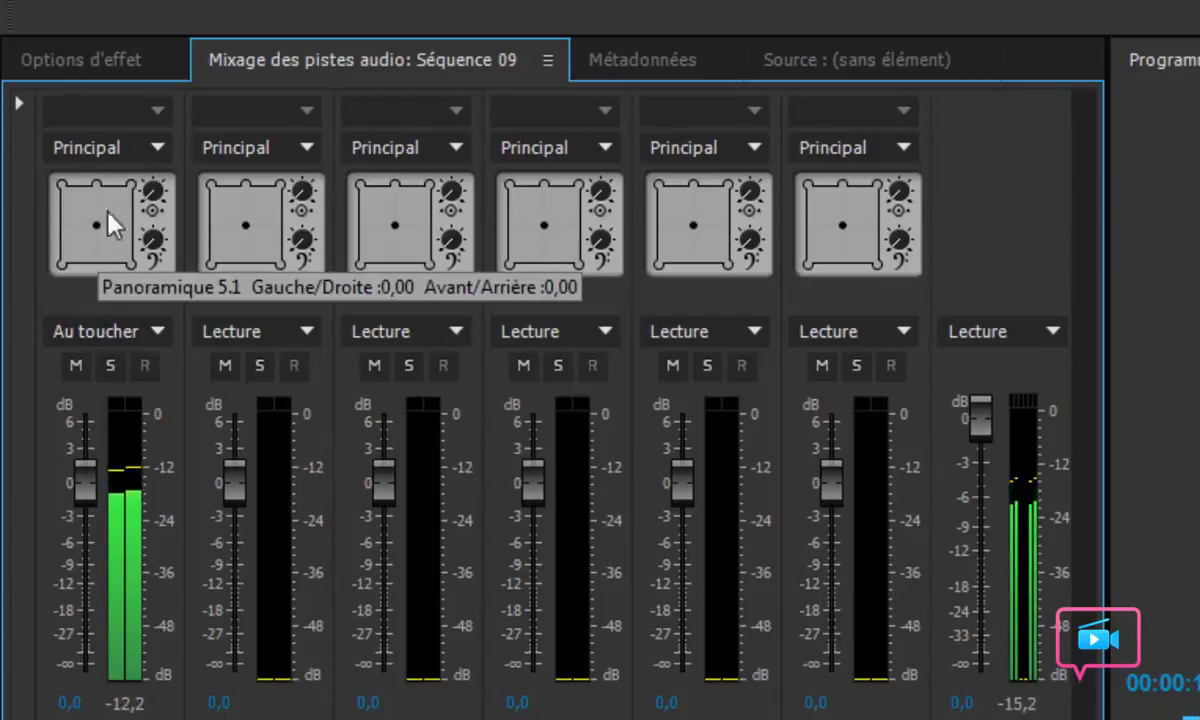
left_click_drag(96, 226, 96, 187)
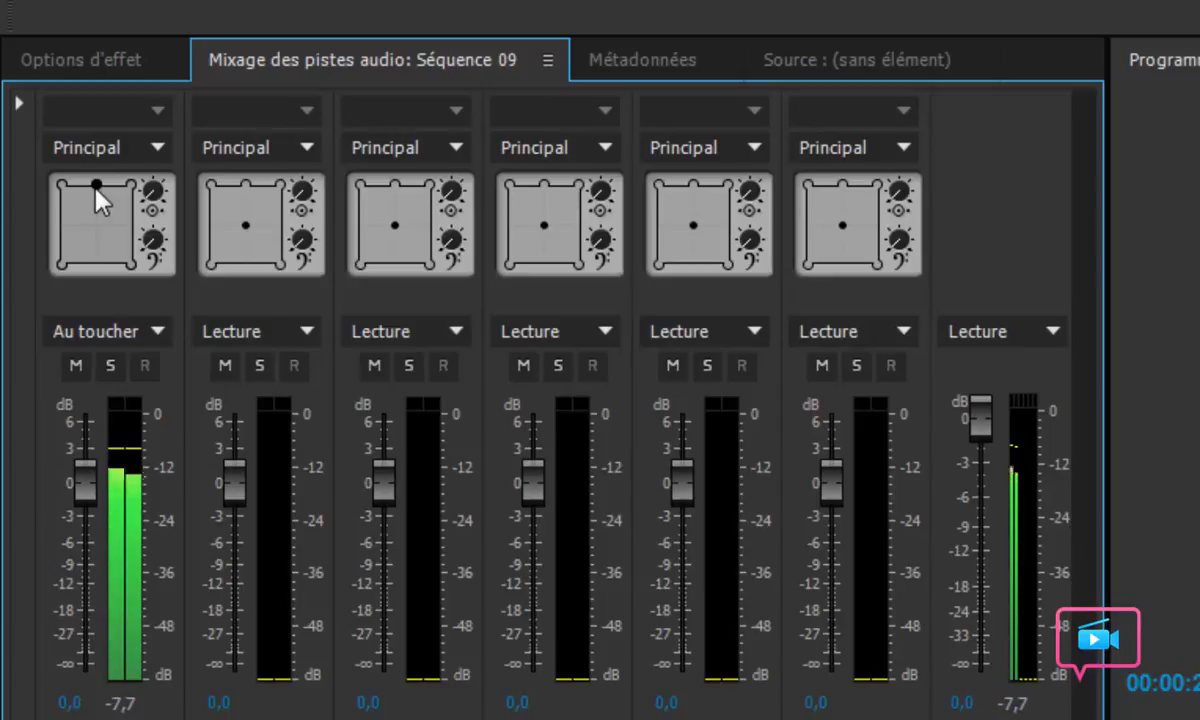
left_click_drag(95, 187, 95, 188)
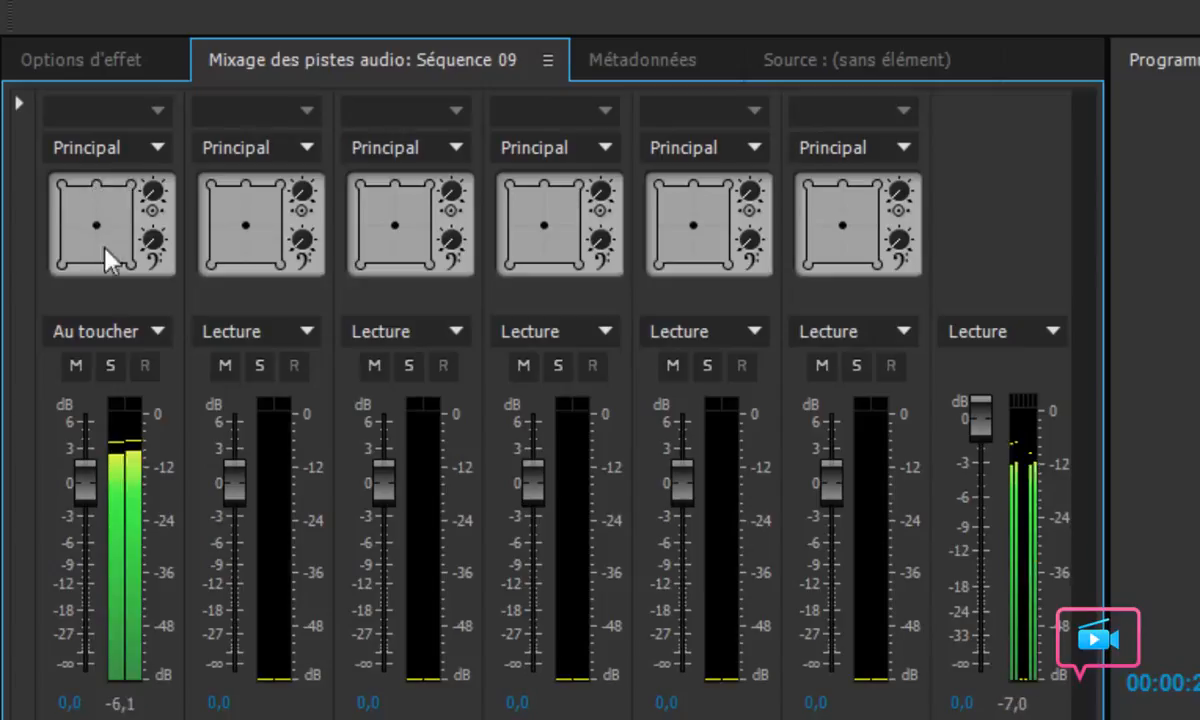
key("space")
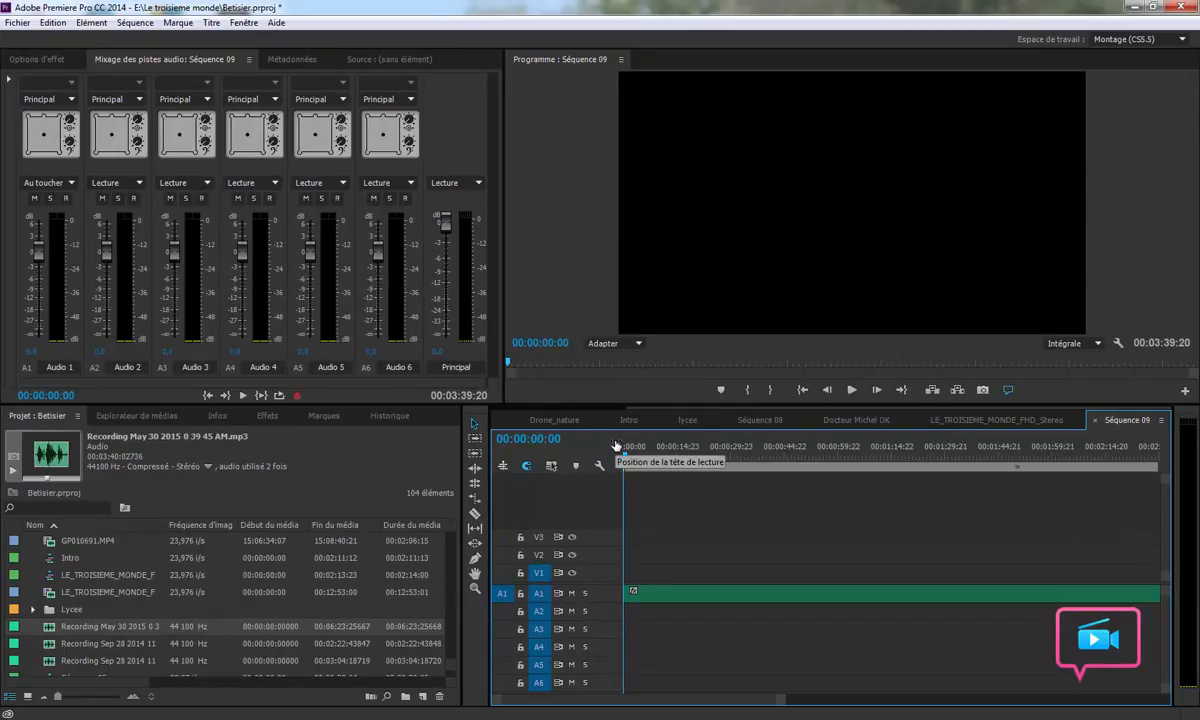
Replay the sequence to check Audio 1's panning, set the track's automation mode to Verrou, and return the playhead to the start.
left_click(851, 390)
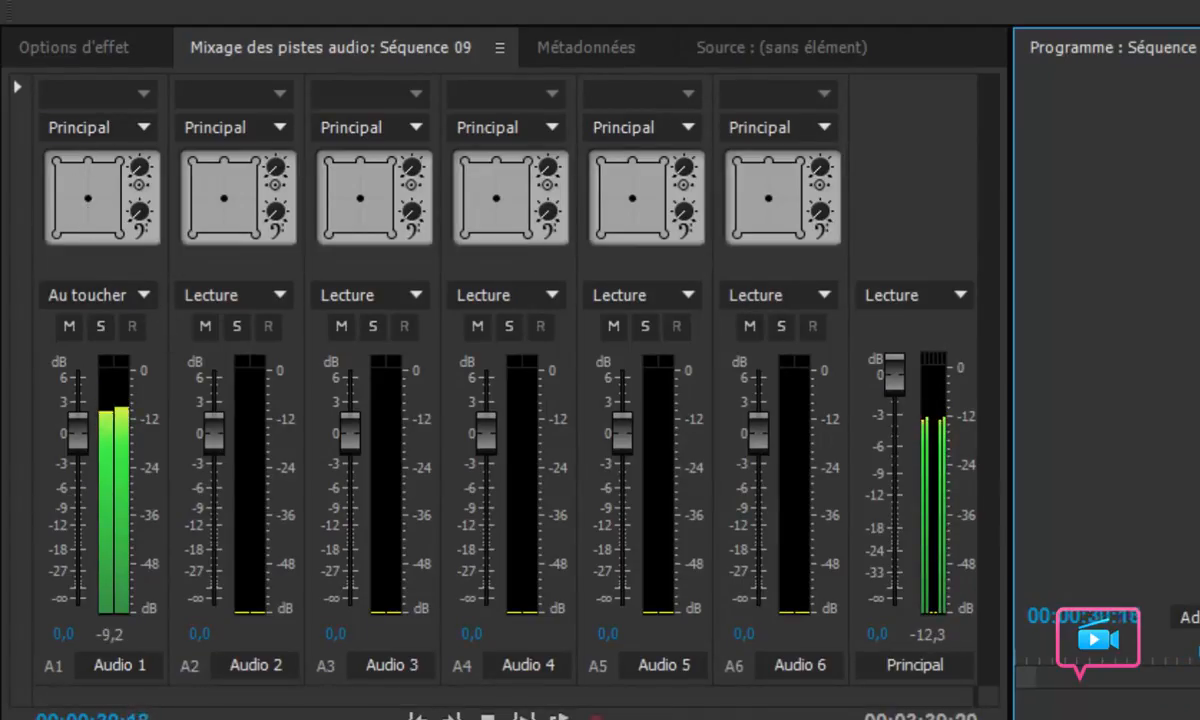
left_click(140, 295)
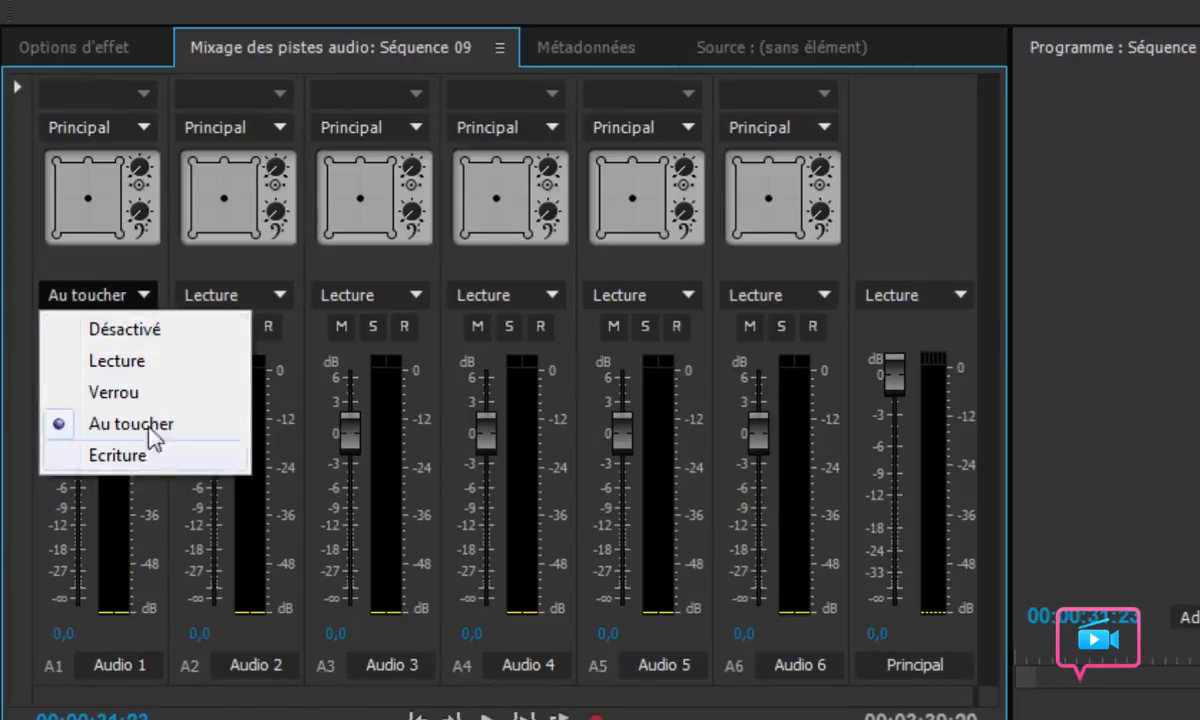
left_click(147, 402)
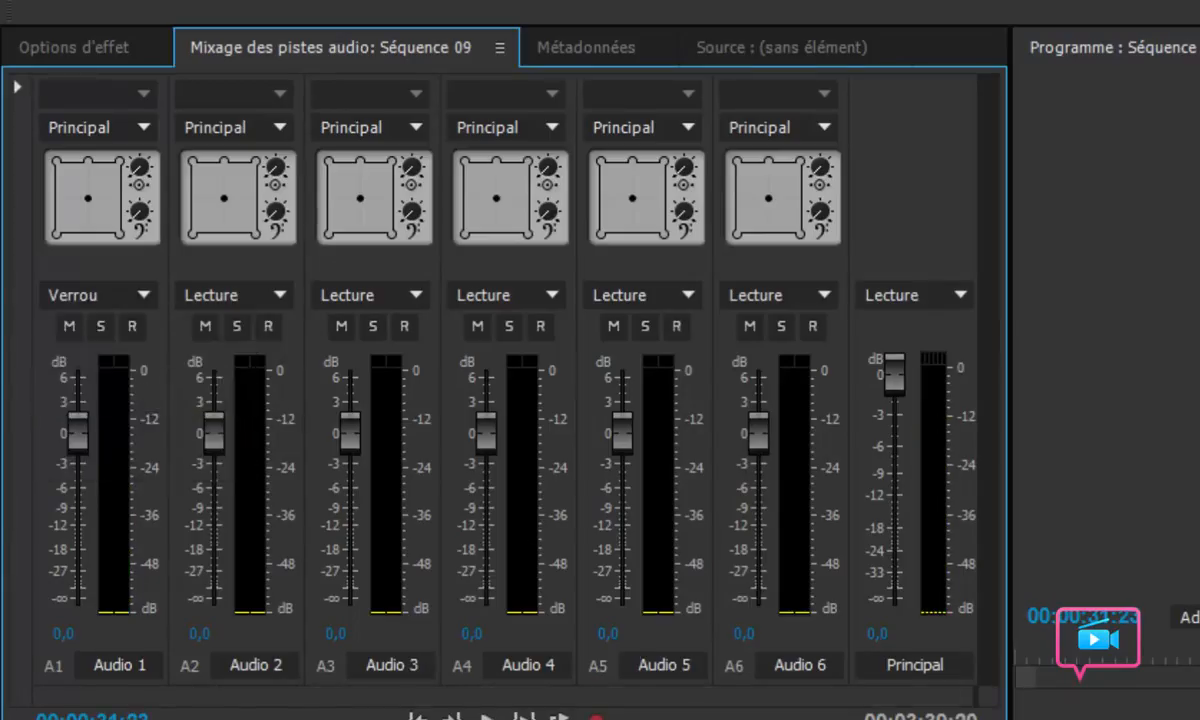
key("Home")
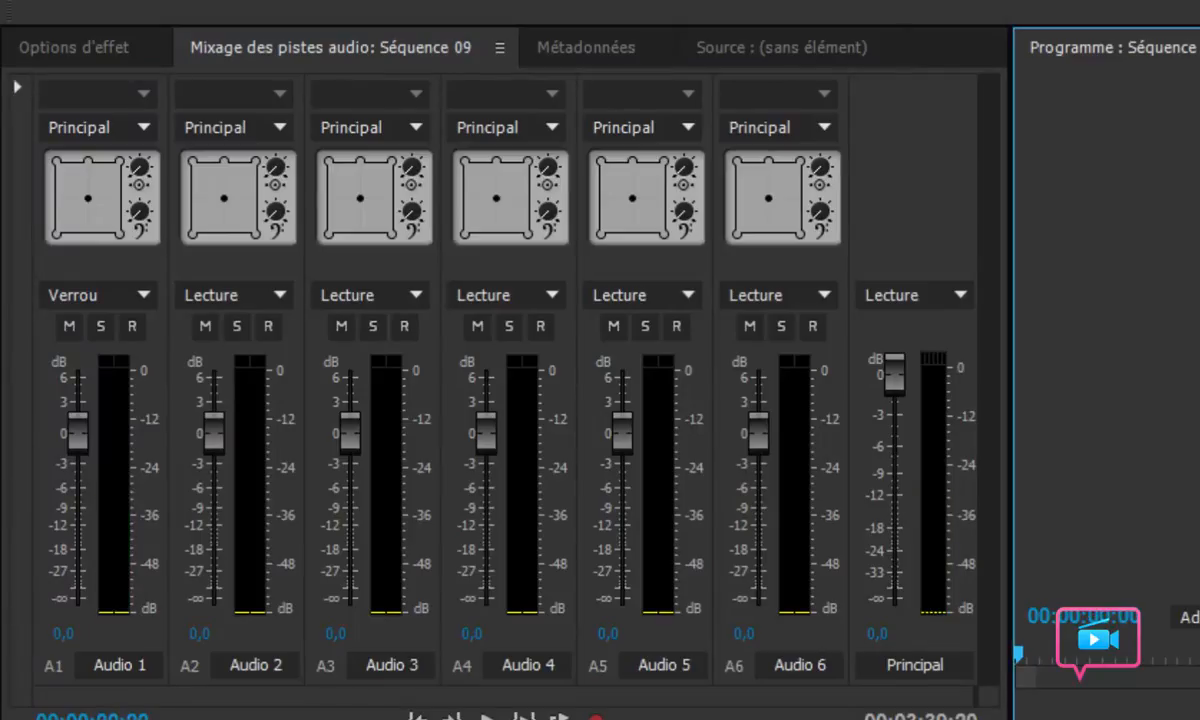
During playback, record Audio 1's panning from centre to front centre, rear centre, front left, front right and back to centre; stop playback.
key("space")
left_click(90, 200)
left_click_drag(89, 199, 88, 164)
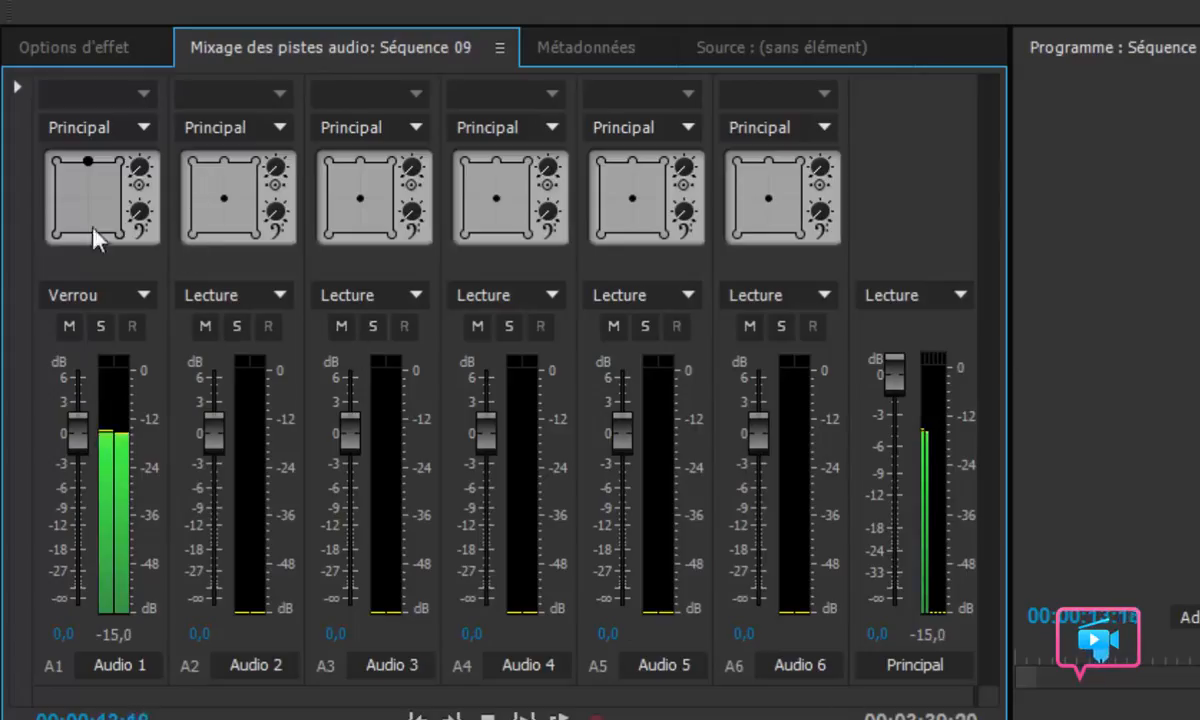
mouse_move(88, 184)
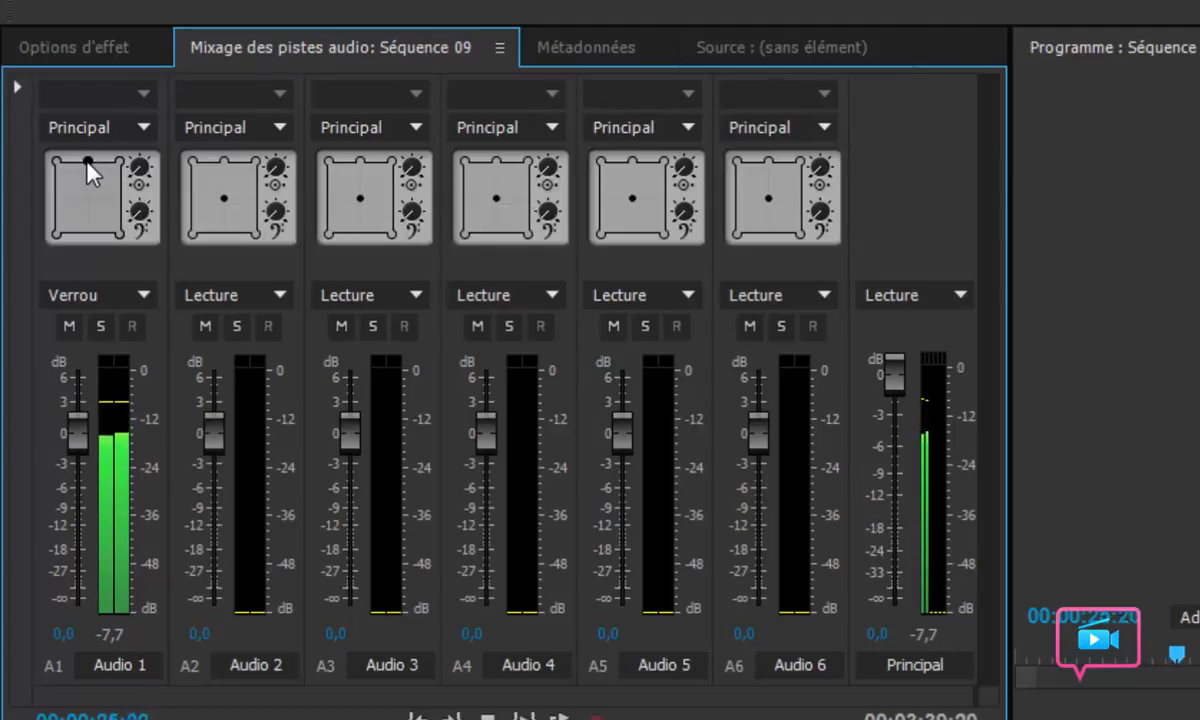
left_click_drag(88, 162, 90, 230)
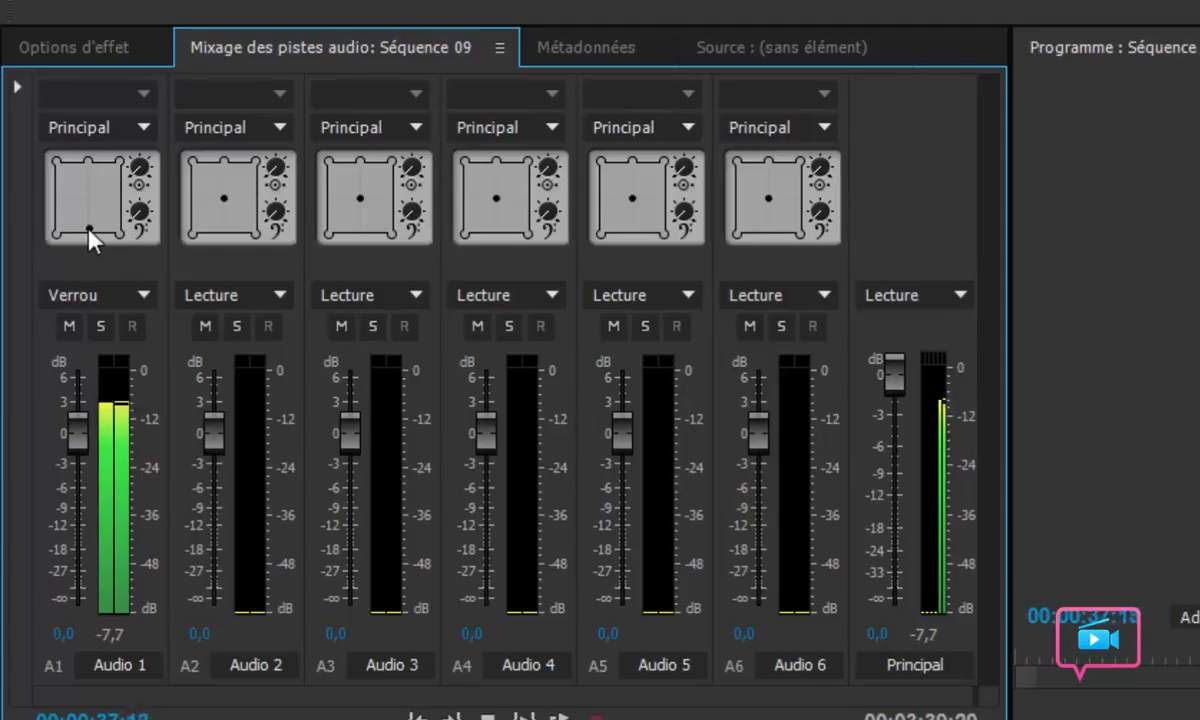
left_click_drag(88, 229, 57, 163)
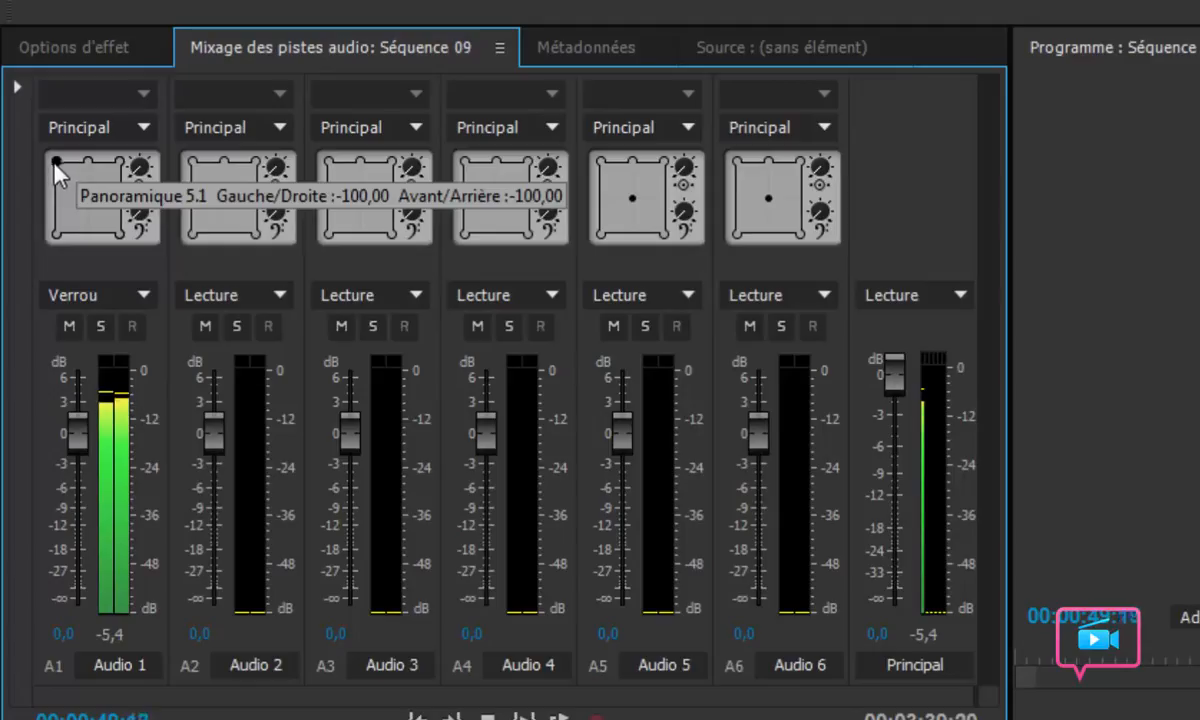
left_click_drag(55, 163, 121, 160)
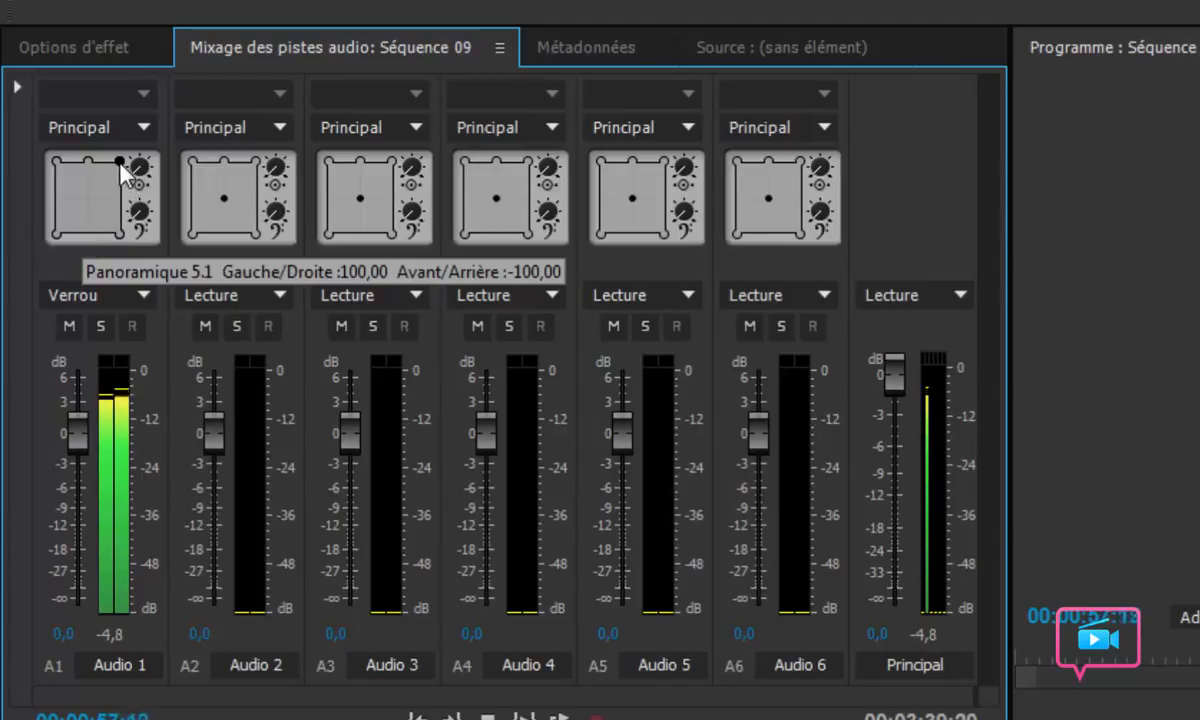
left_click_drag(120, 161, 89, 195)
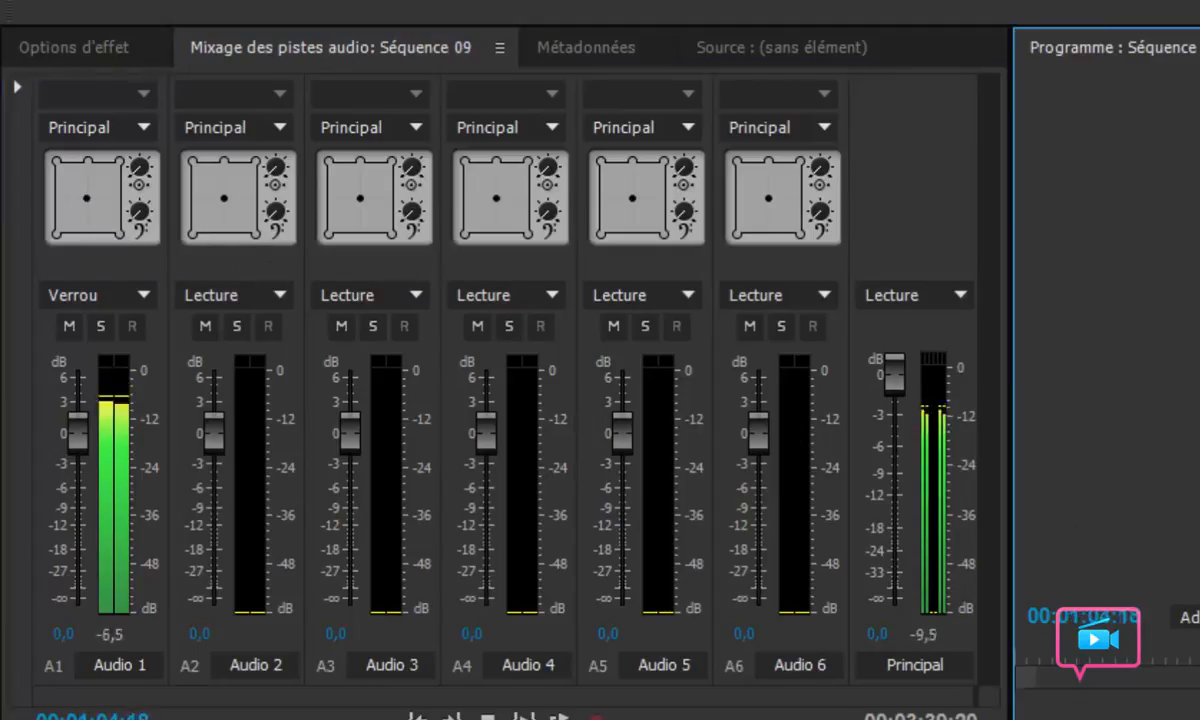
key("space")
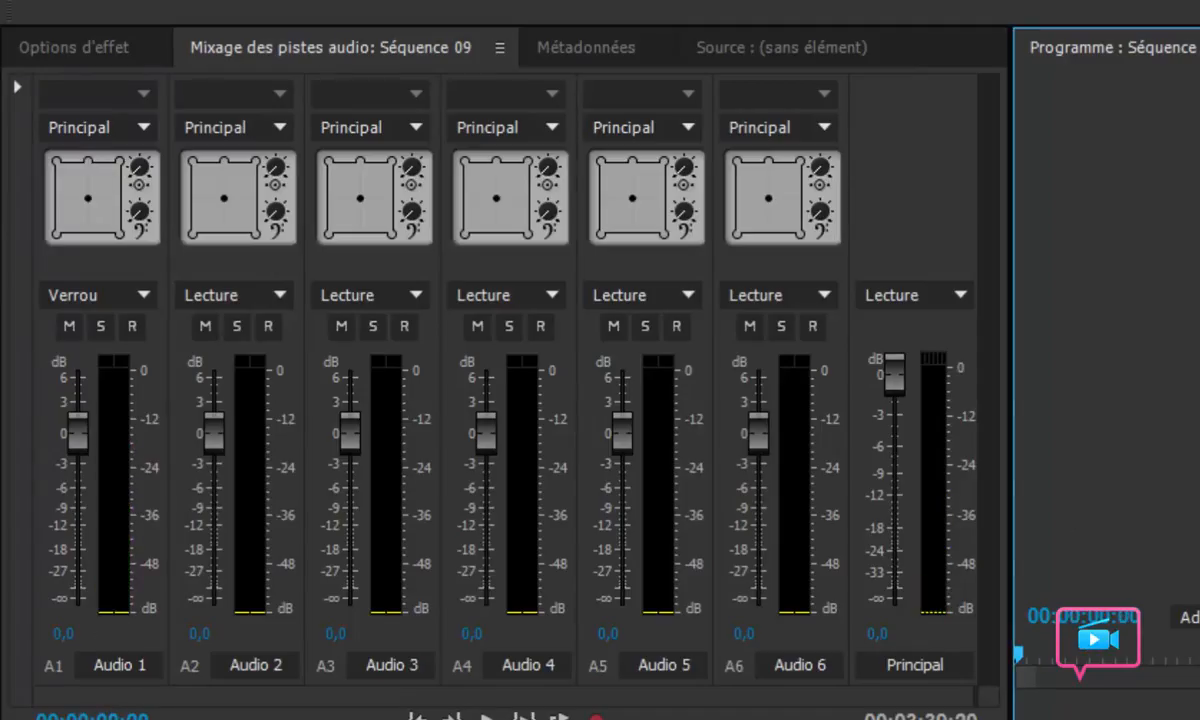
Replay the sequence from the start to check Audio 1's recorded panning, and review the available automation modes.
key("space")
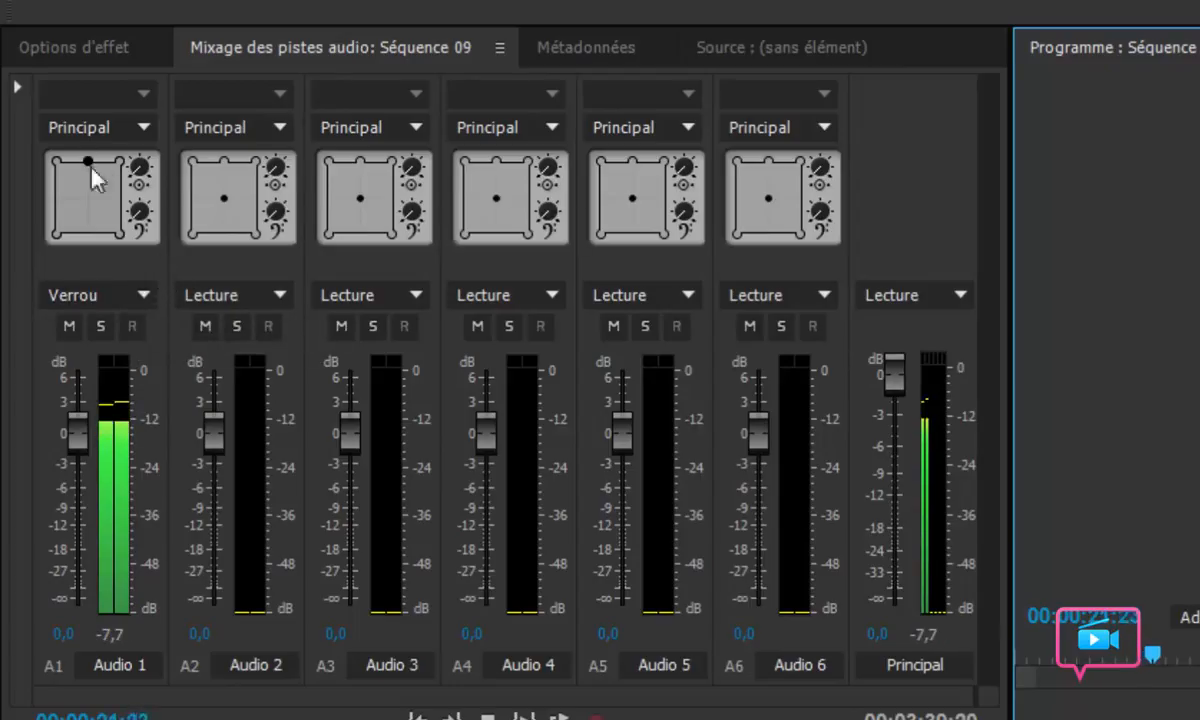
mouse_move(97, 172)
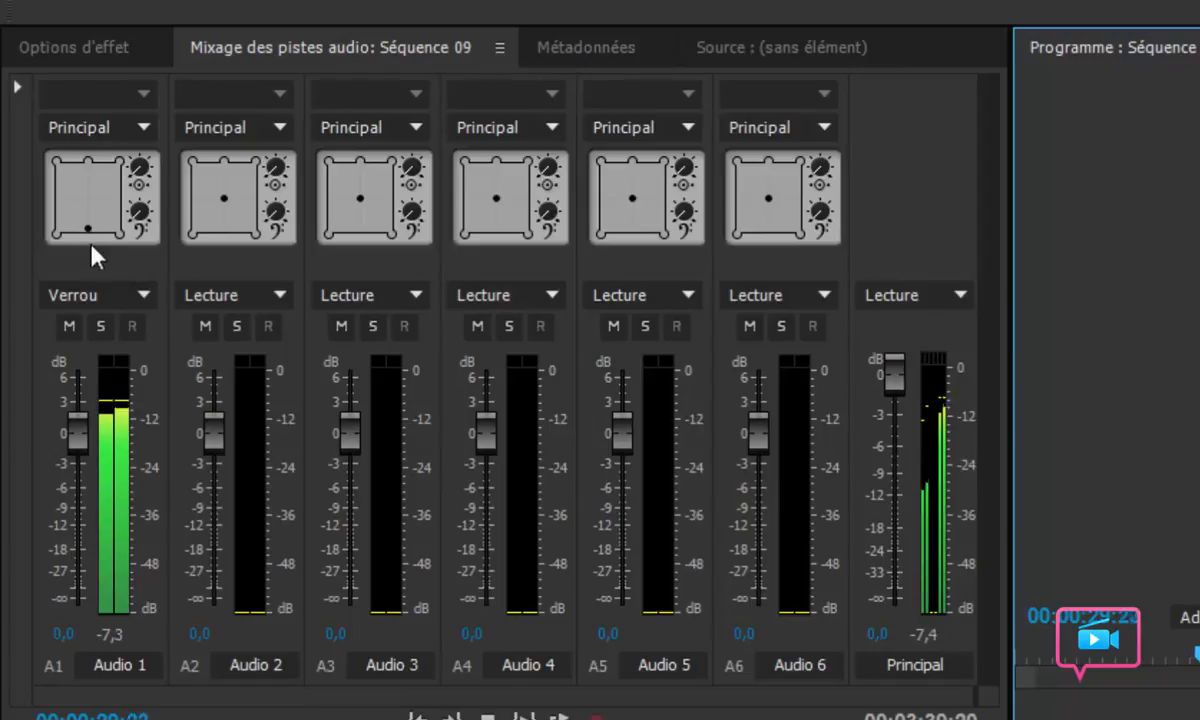
mouse_move(88, 238)
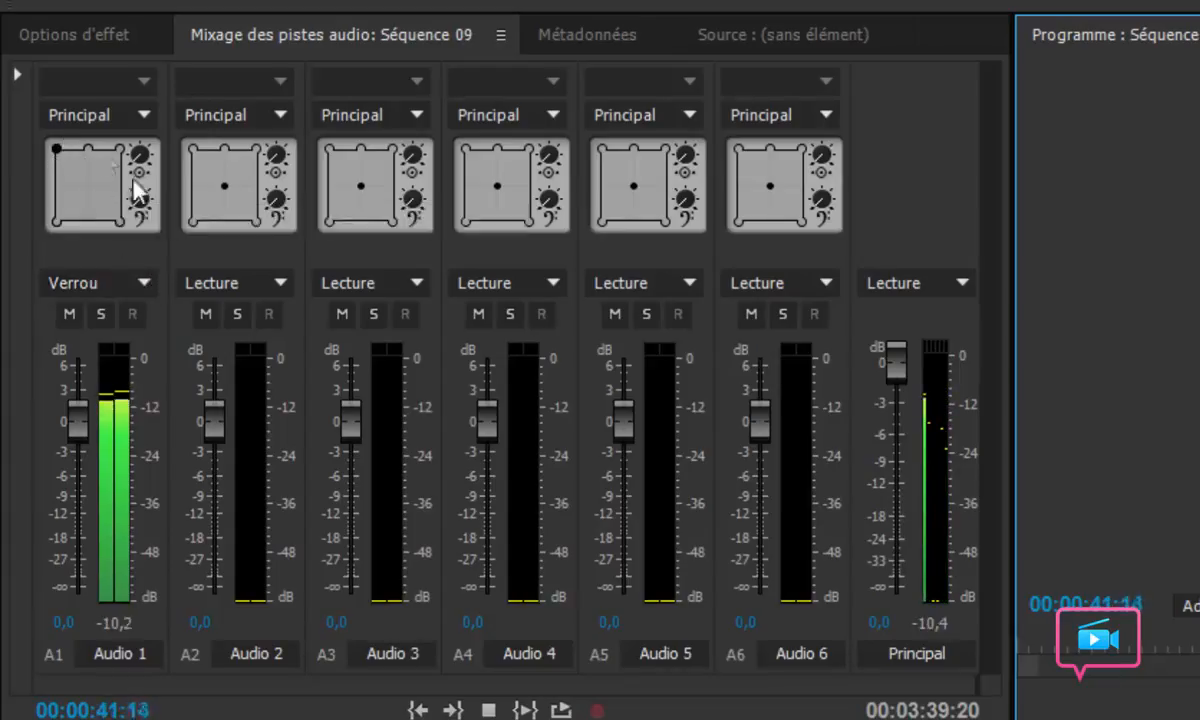
mouse_move(85, 184)
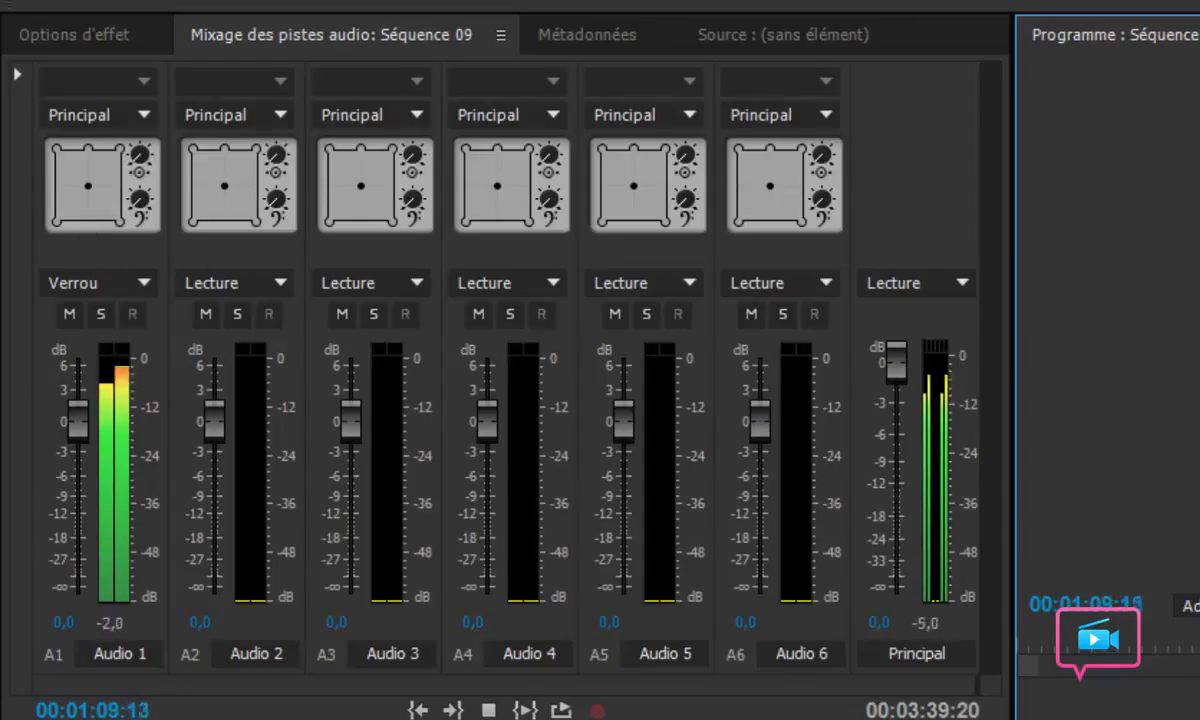
key("space")
key("Home")
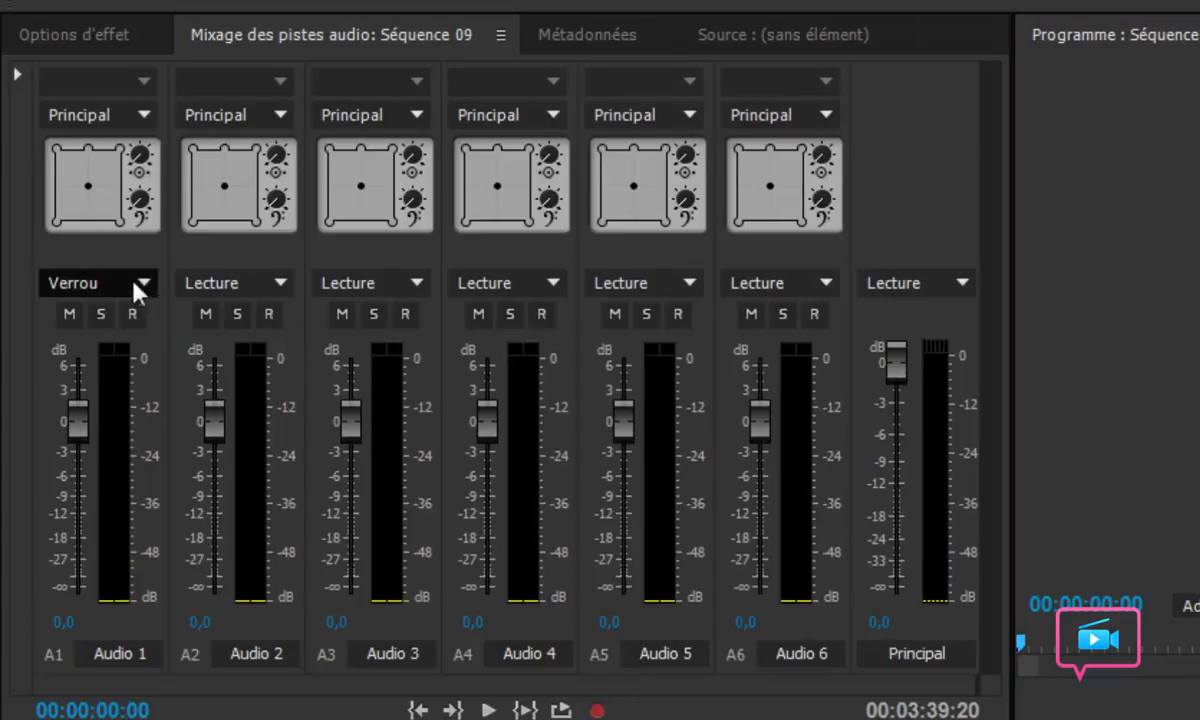
left_click(139, 284)
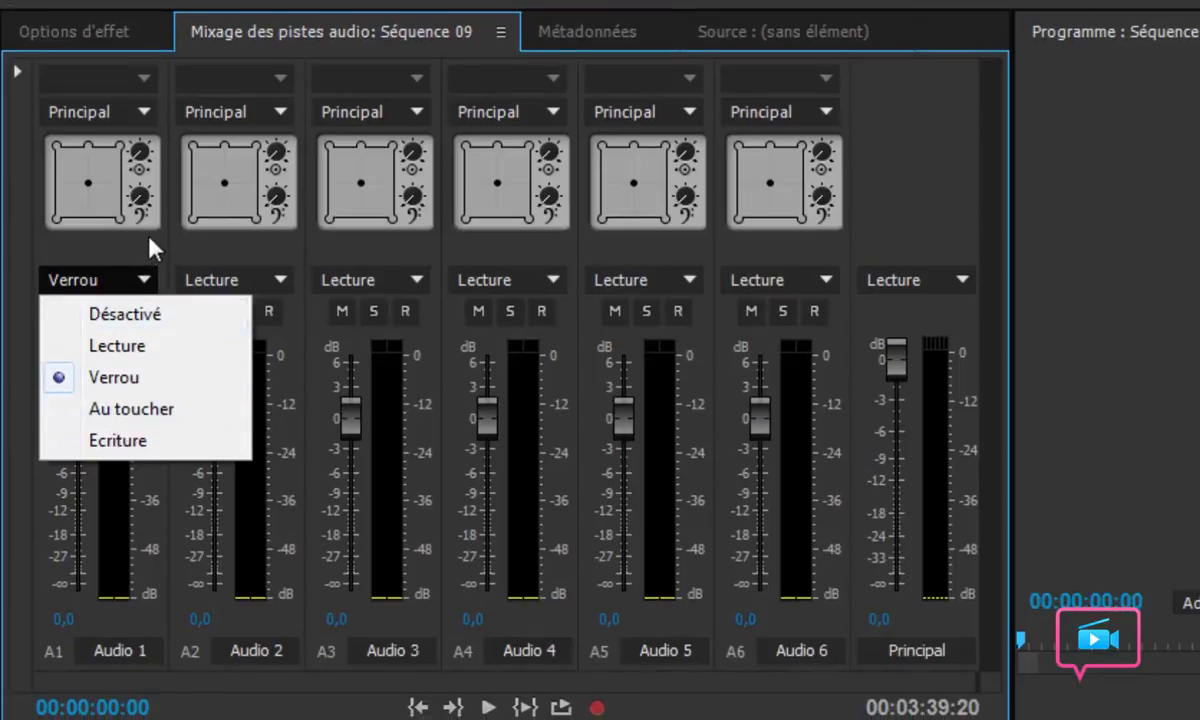
left_click(149, 240)
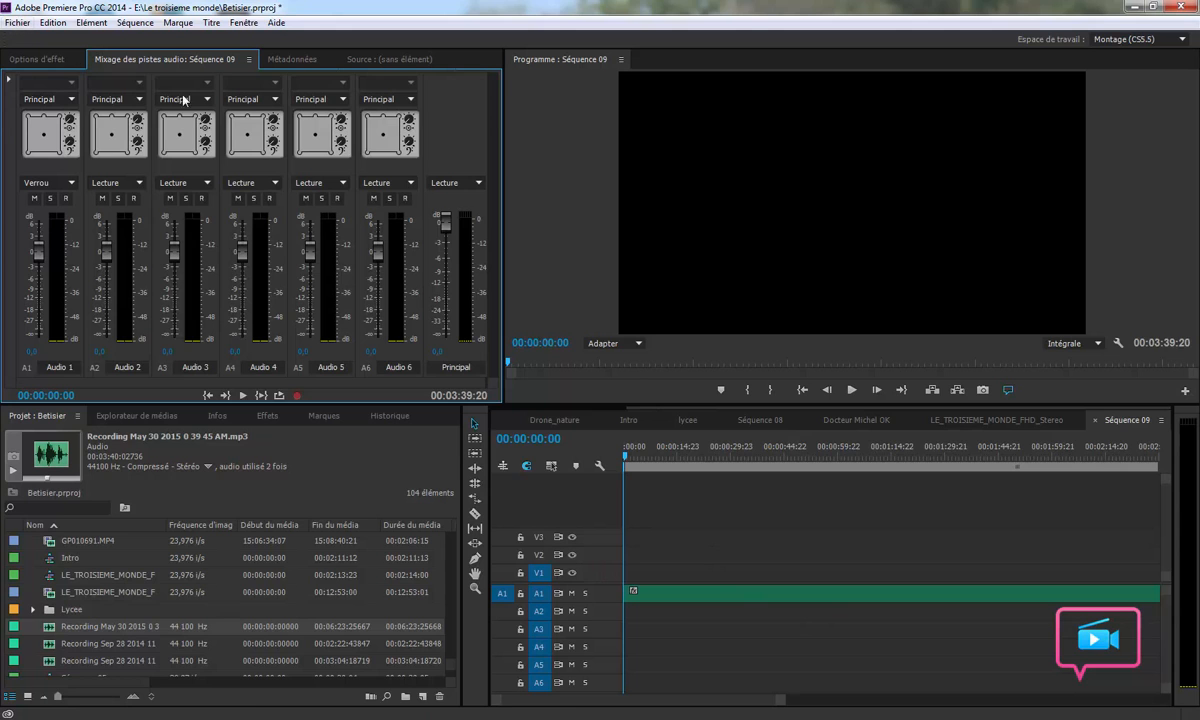
Open the media export settings for Séquence 09 and set the AAC audio channels to 5.1.
left_click(14, 23)
mouse_move(107, 450)
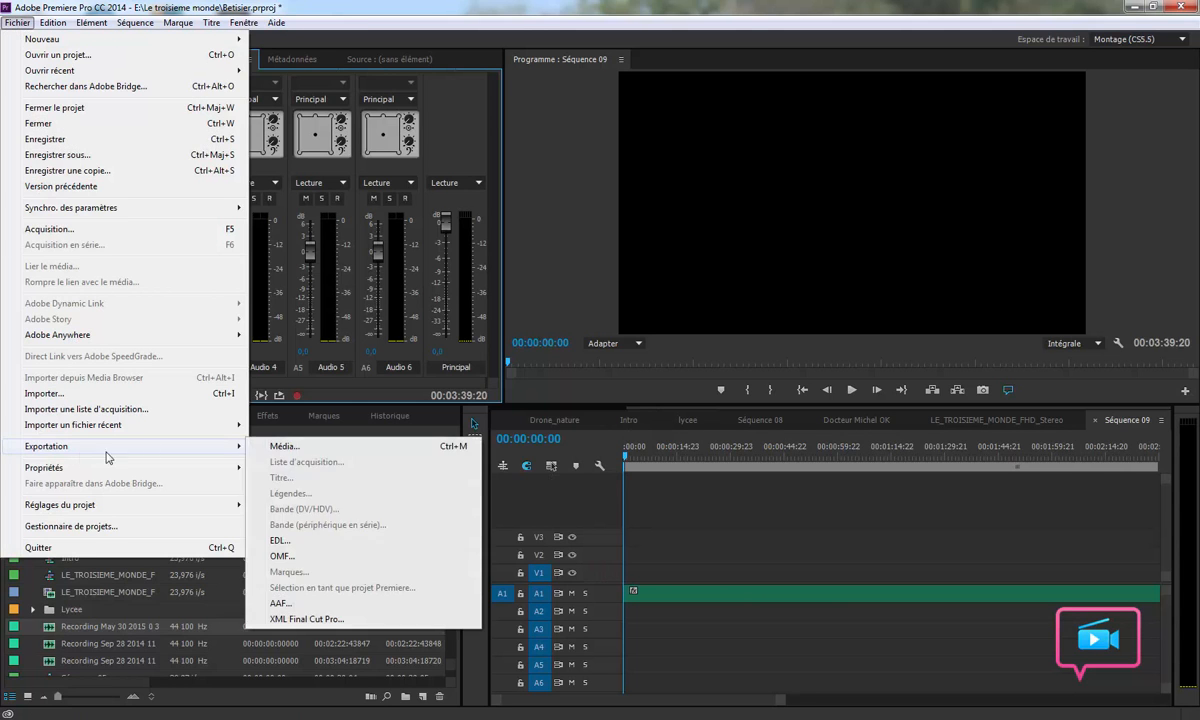
left_click(283, 446)
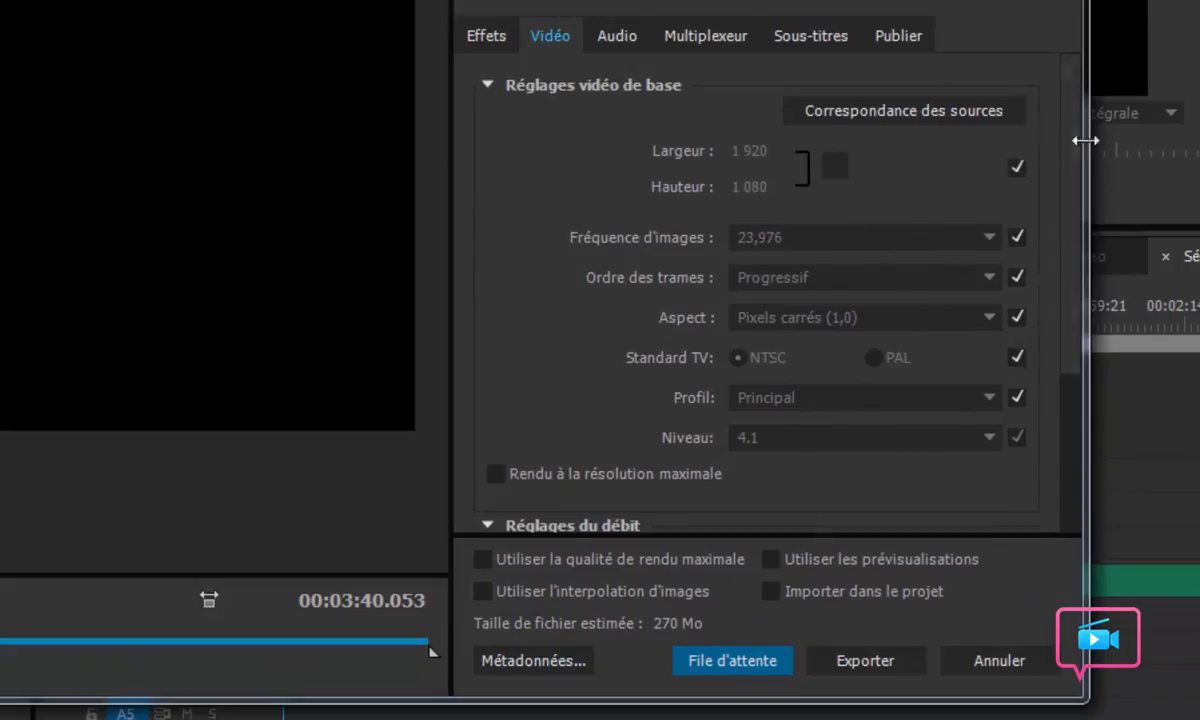
mouse_move(1075, 140)
left_mouse_down()
mouse_move(1053, 279)
mouse_move(1064, 139)
left_mouse_up()
left_click(617, 37)
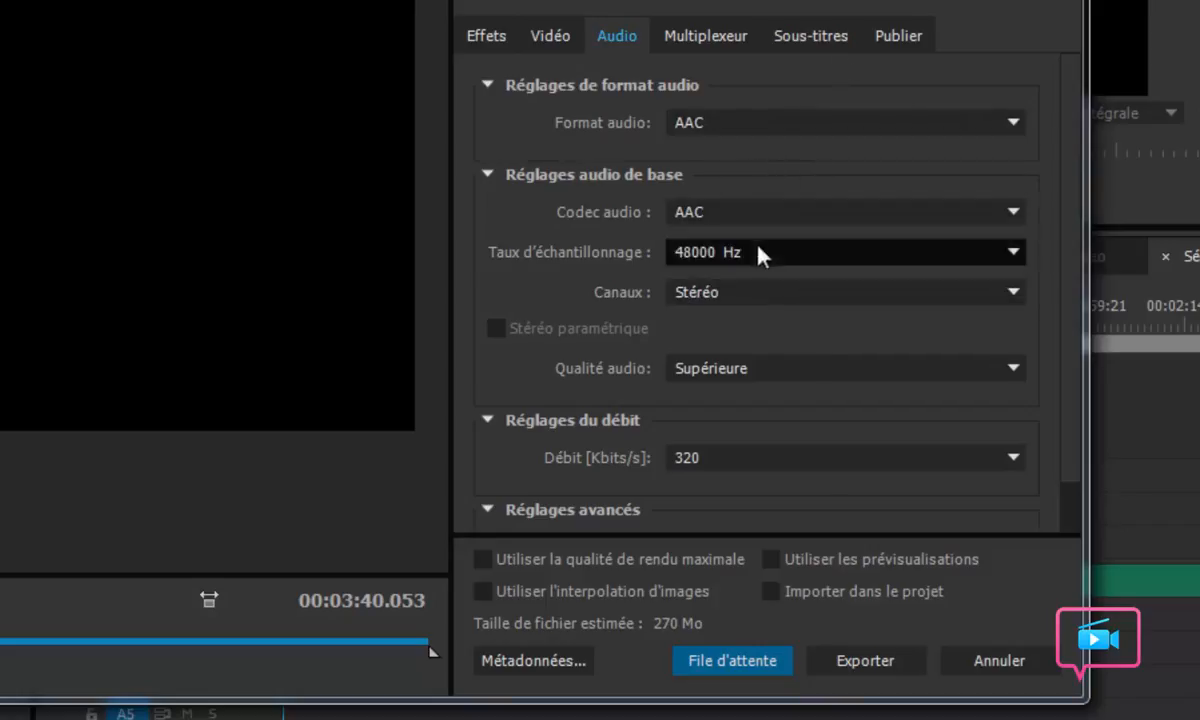
left_click(758, 293)
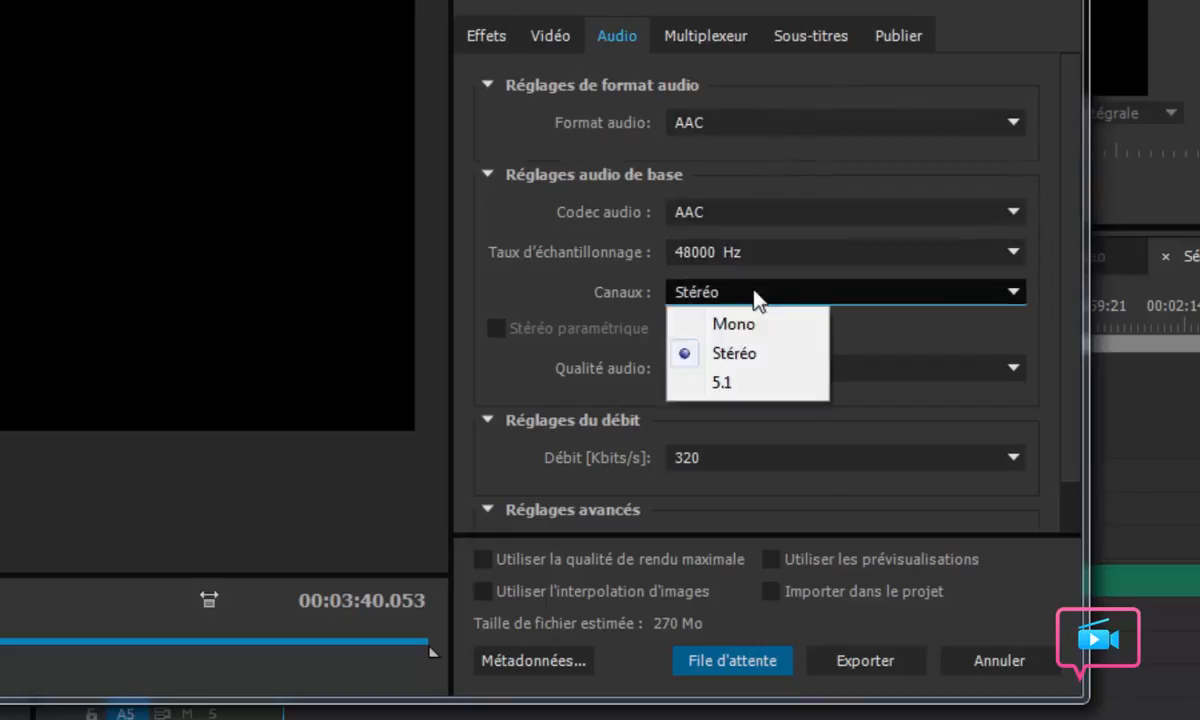
left_click(748, 386)
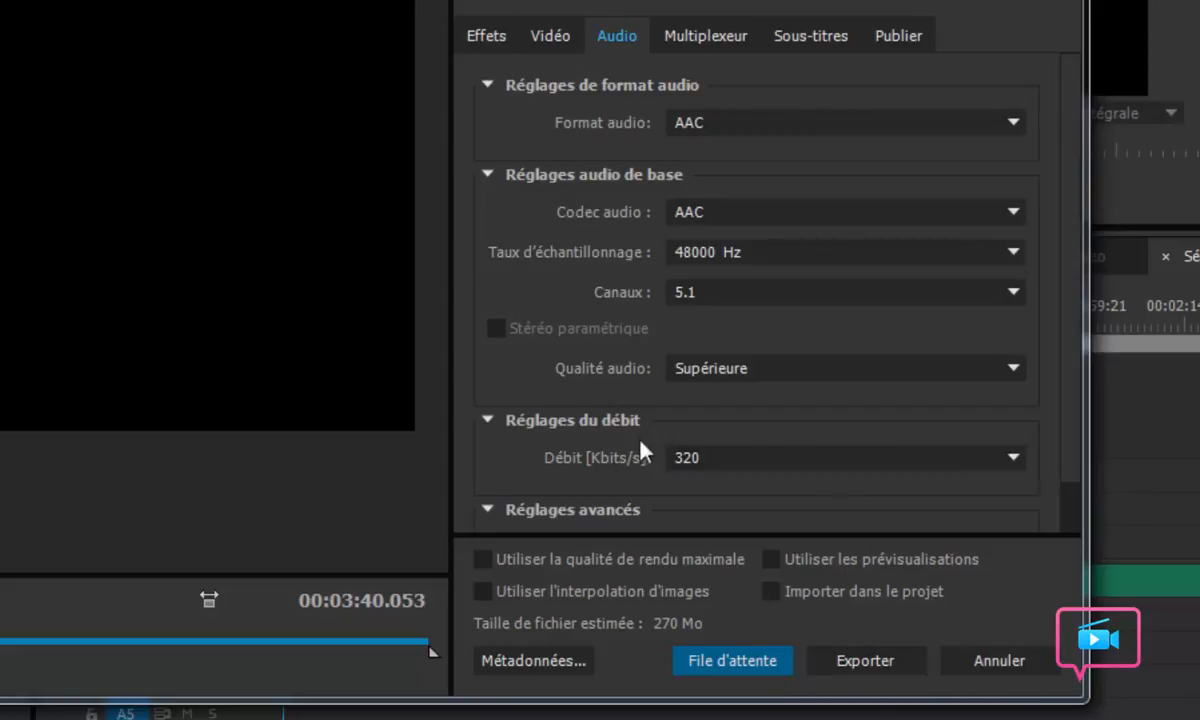
Try the Dolby Digital audio format for the export and look through its available audio codecs.
left_click(799, 130)
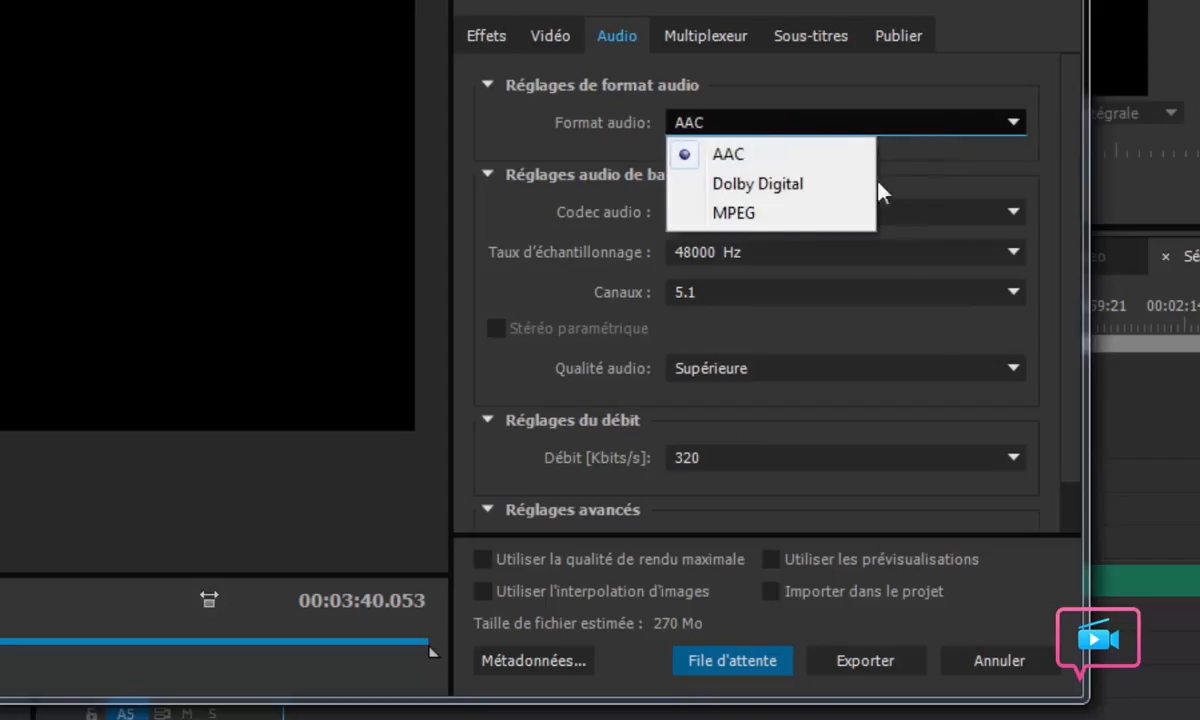
left_click(770, 185)
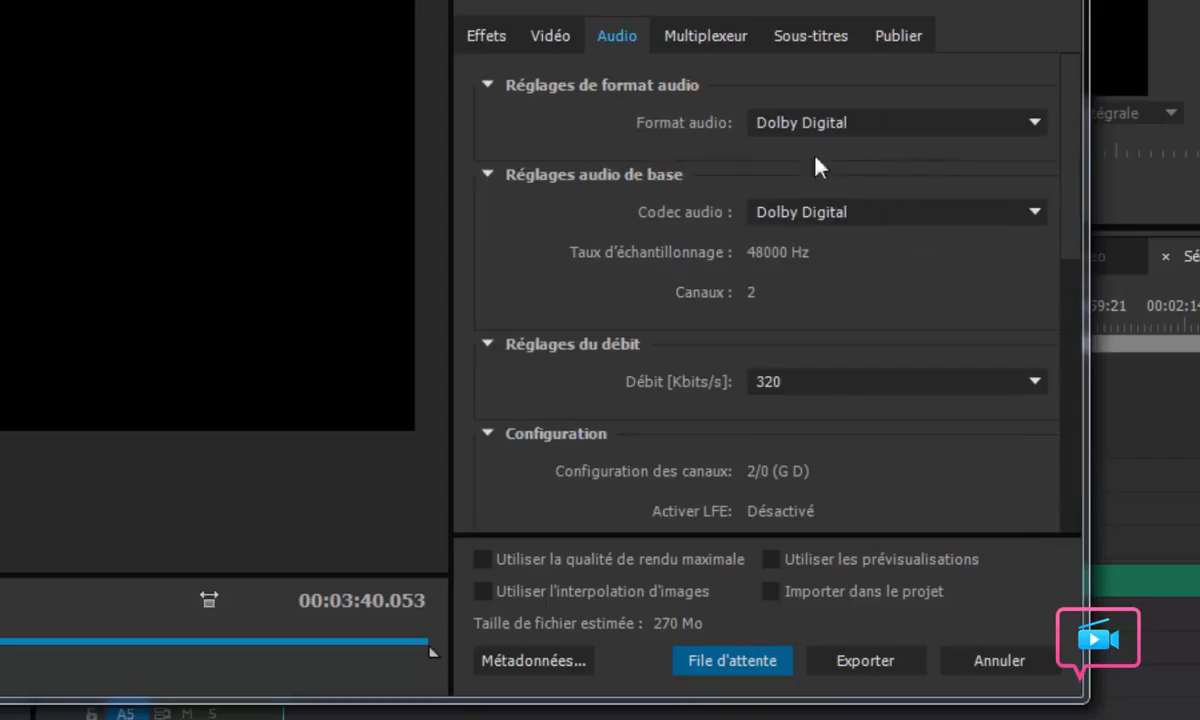
left_click(887, 218)
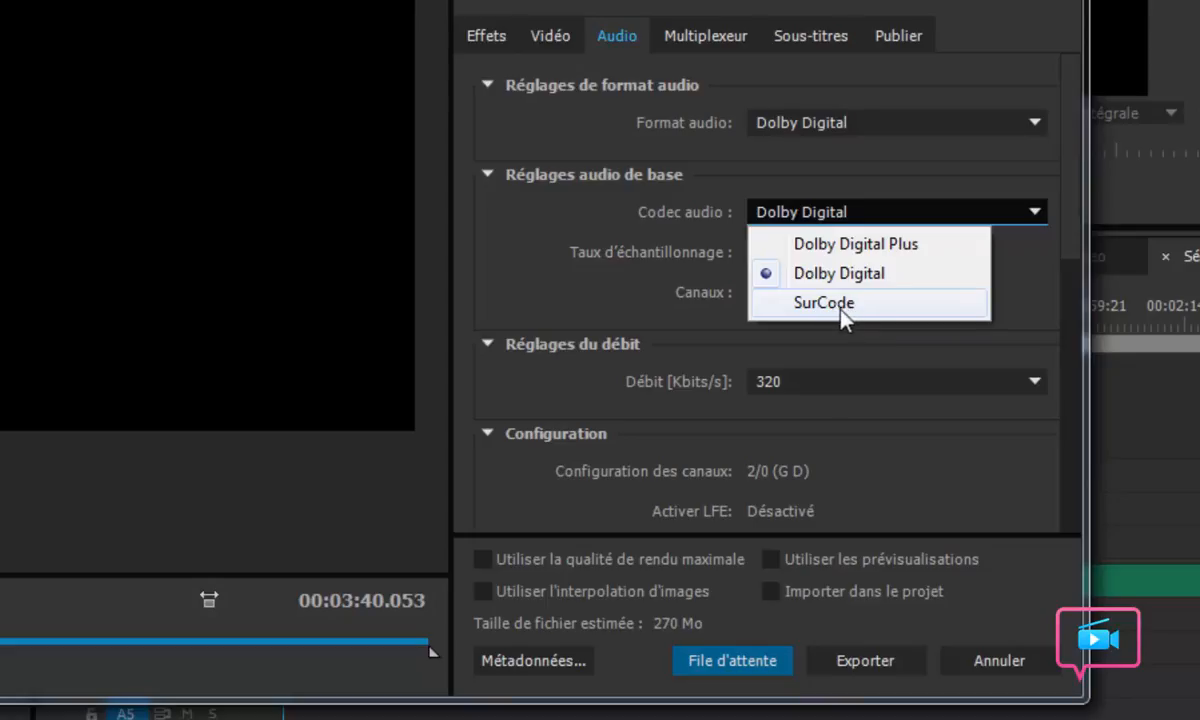
left_click(1036, 268)
Set the export's audio format back to AAC and its channels to 5.1.
left_click(844, 122)
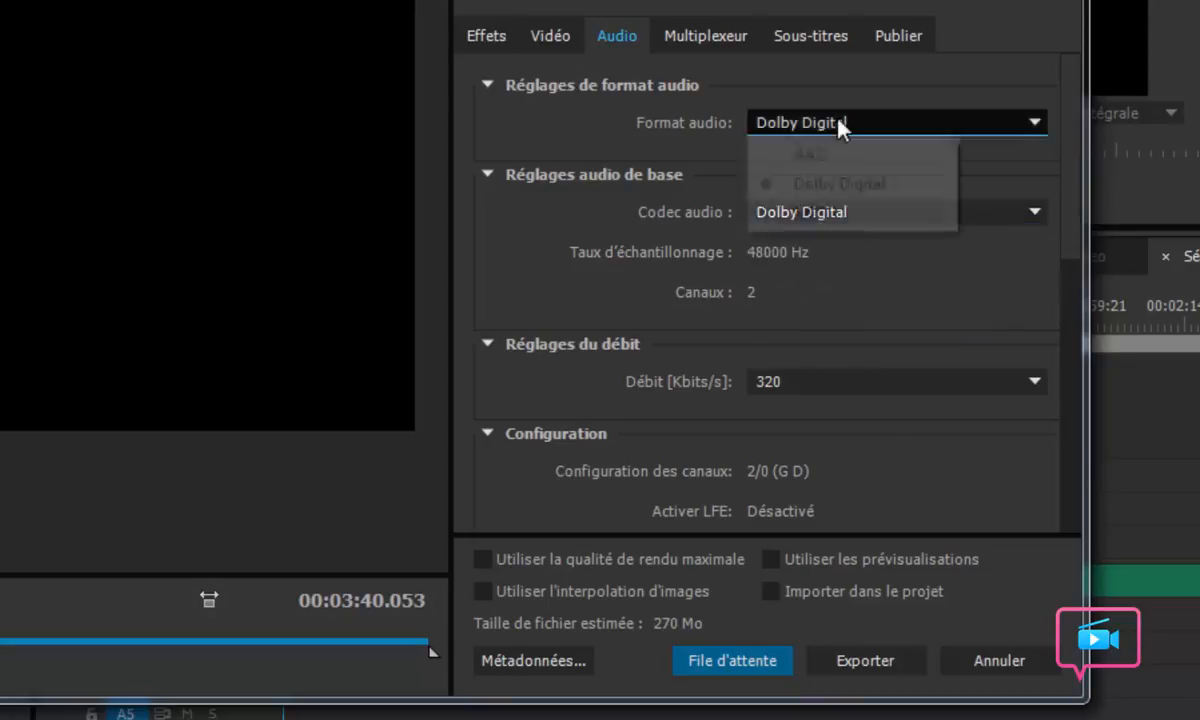
left_click(829, 157)
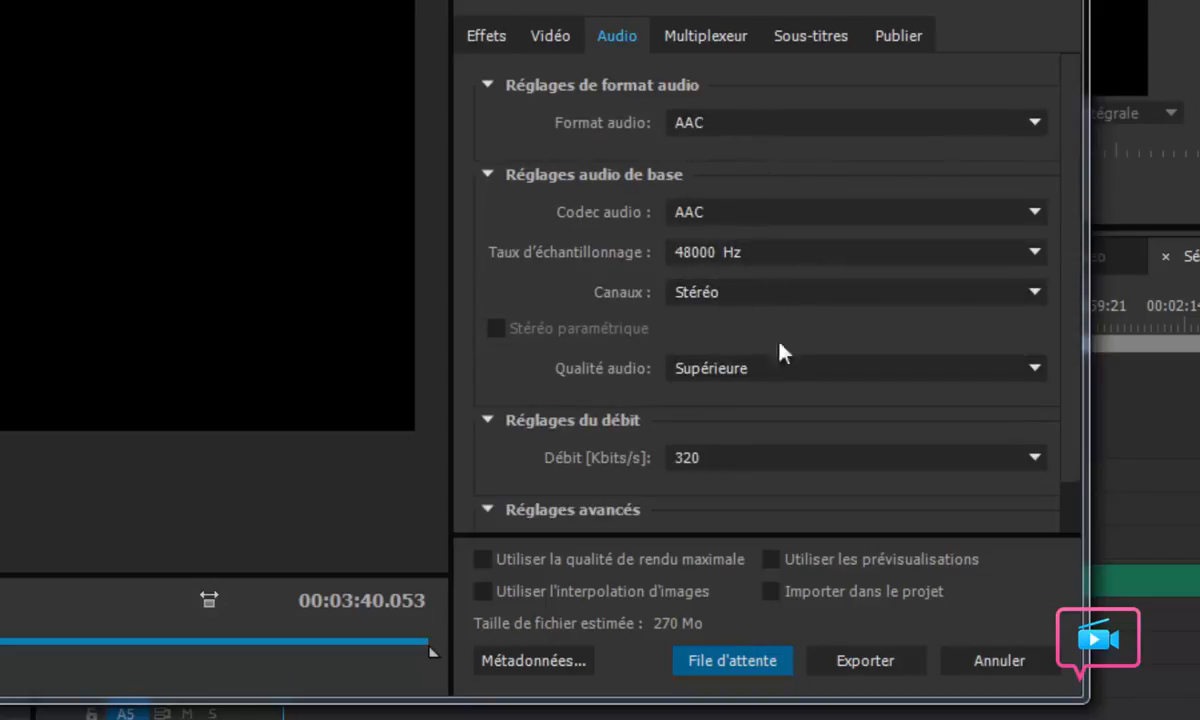
left_click(736, 295)
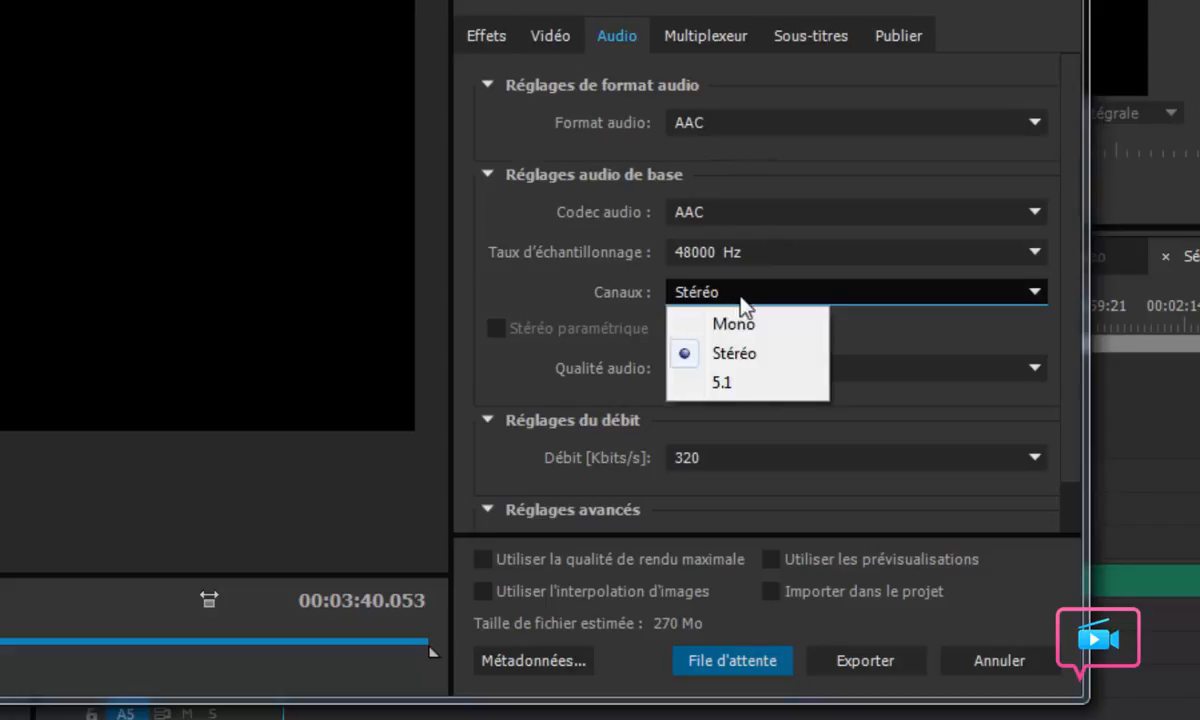
left_click(750, 384)
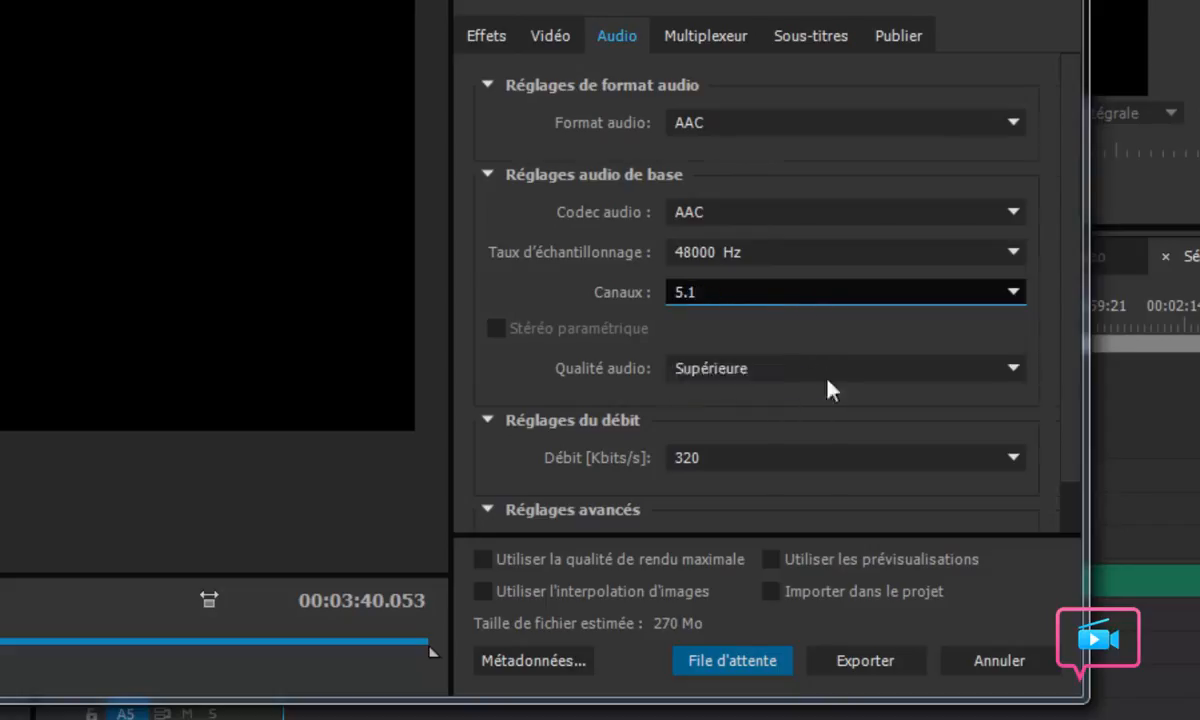